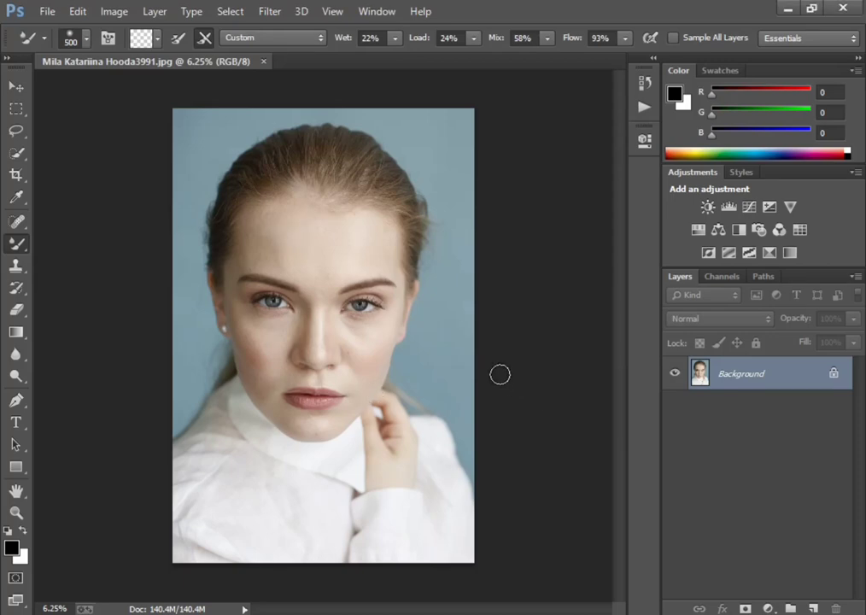
Zoom in and smooth the nose tip and bridge with the Mixer Brush at size 200.
scroll(322, 369, "up", 4)
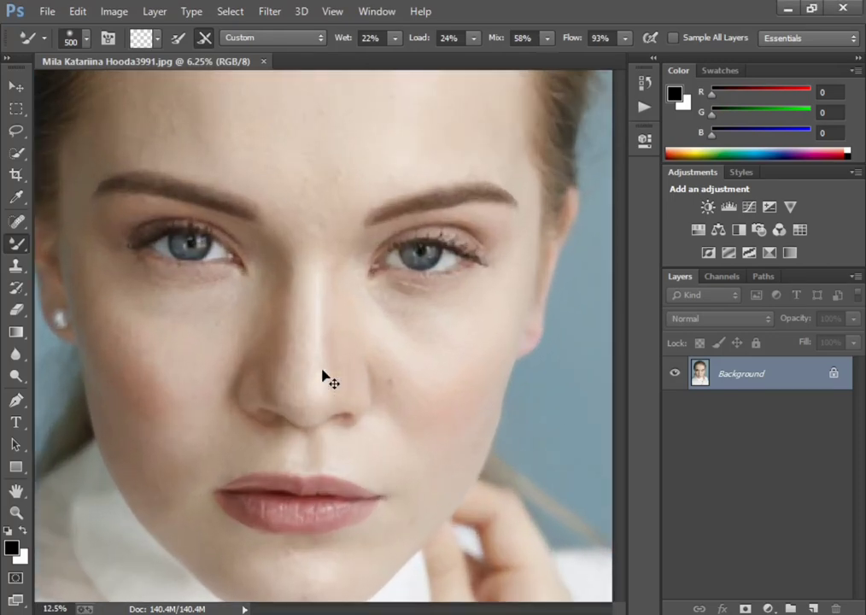
key("bracketleft")
key("bracketleft")
key("bracketleft")
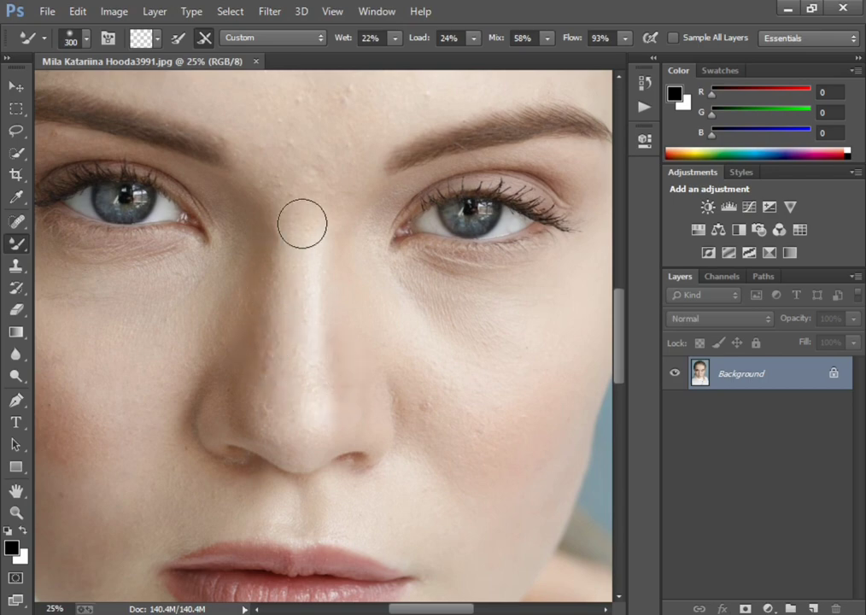
key("bracketleft")
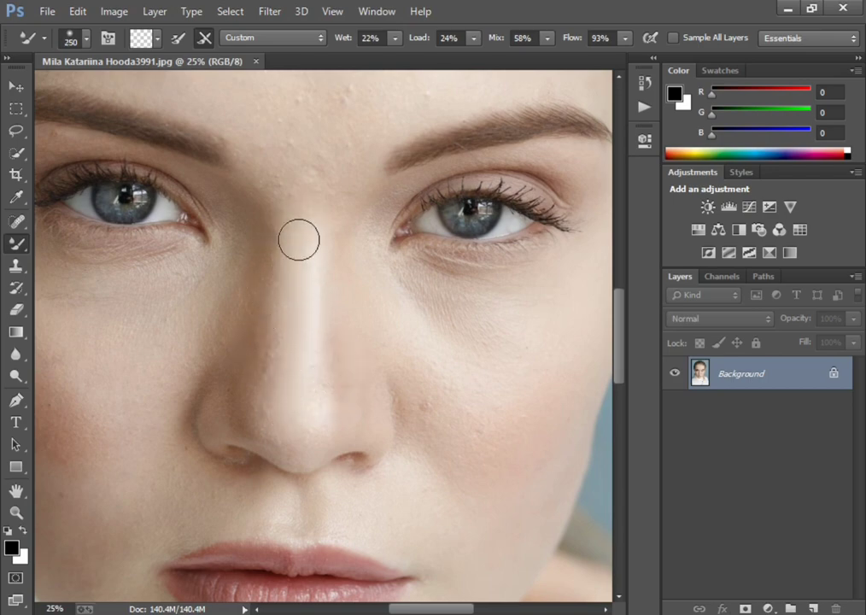
left_click_drag(292, 308, 278, 417)
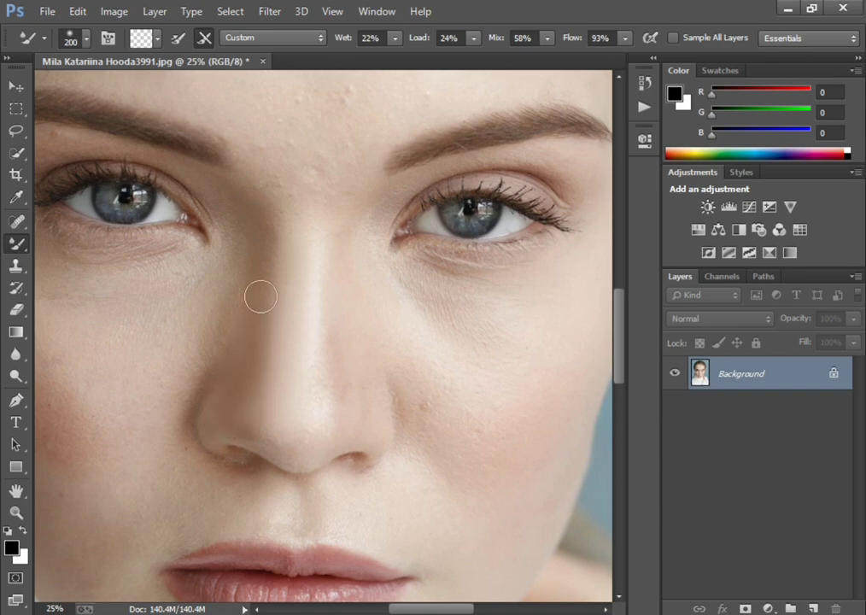
left_click_drag(346, 400, 344, 427)
left_click_drag(342, 323, 329, 421)
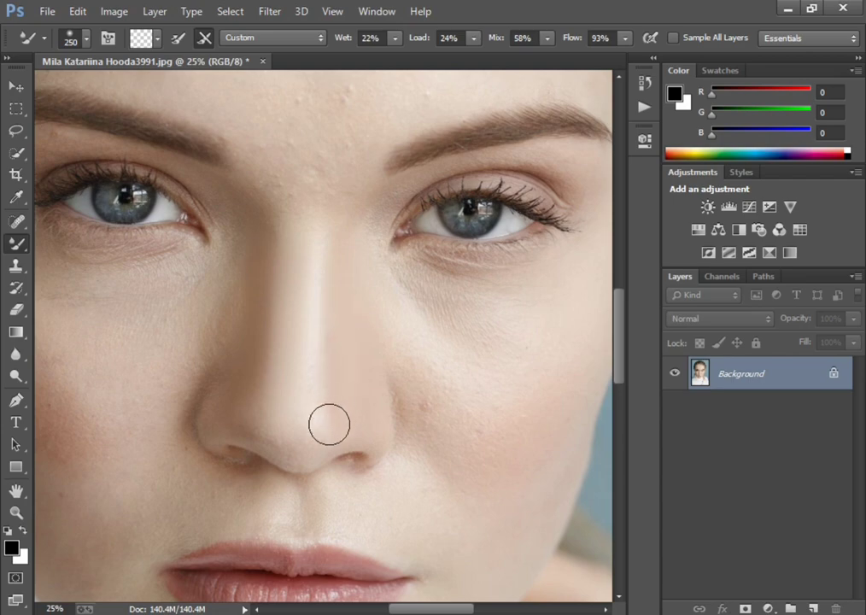
key("bracketleft")
Smooth and lighten the skin under the right eye with a size 400 brush.
left_click_drag(402, 611, 421, 610)
key("bracketright")
key("bracketright")
key("bracketright")
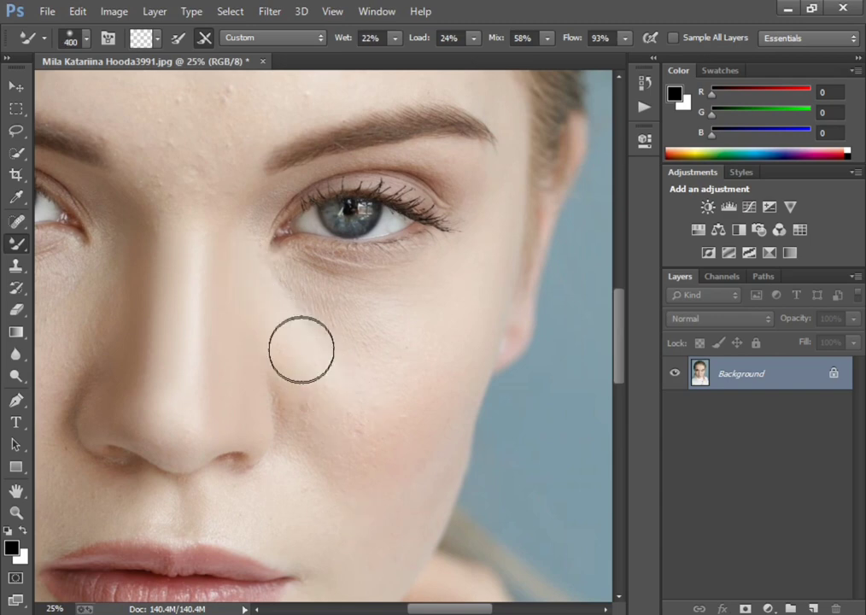
mouse_move(301, 348)
left_mouse_down()
mouse_move(261, 271)
mouse_move(417, 305)
mouse_move(309, 296)
mouse_move(312, 325)
left_mouse_up()
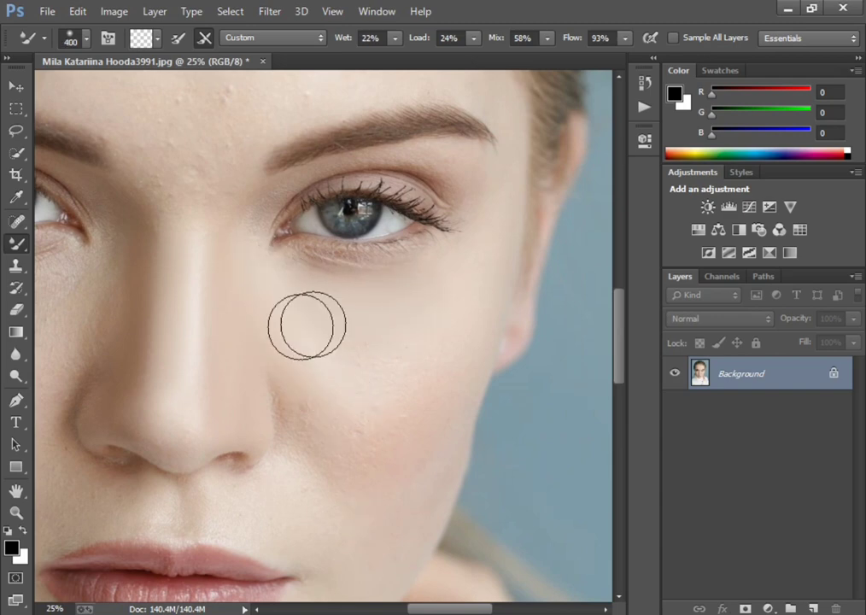
key("bracketleft")
key("bracketleft")
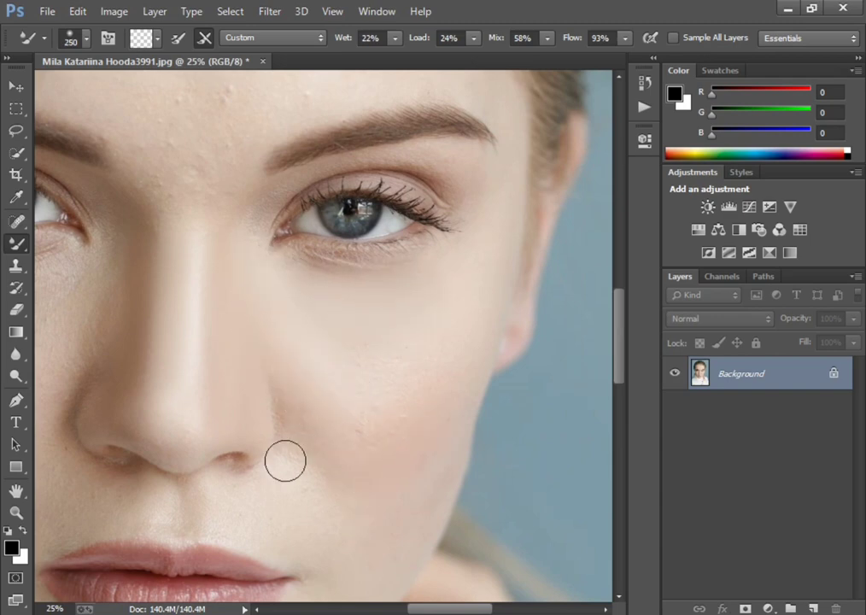
Smooth the chin, jaw and cheek toward the jawline with brush sizes 250–300.
scroll(285, 460, "down", 2)
key("bracketright")
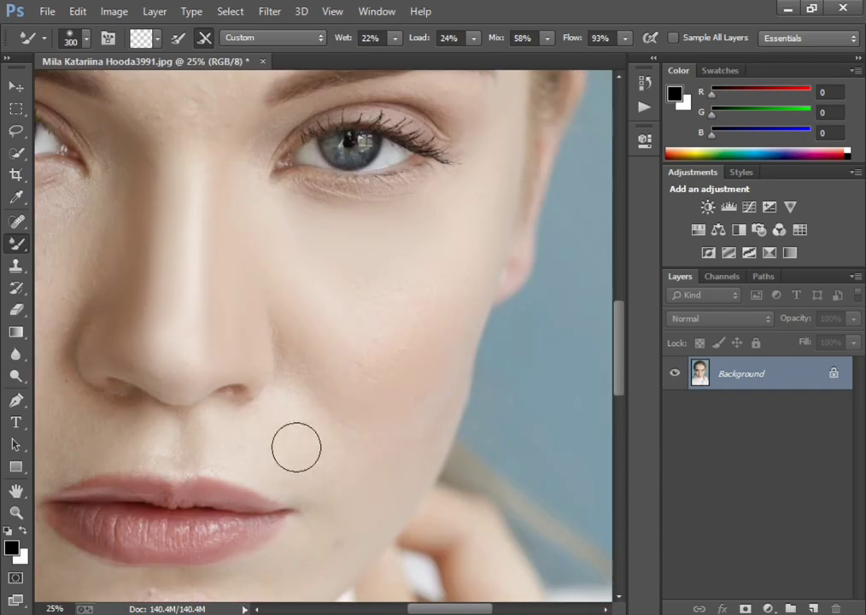
mouse_move(296, 446)
left_mouse_down()
mouse_move(319, 466)
mouse_move(329, 533)
mouse_move(388, 477)
mouse_move(367, 501)
left_mouse_up()
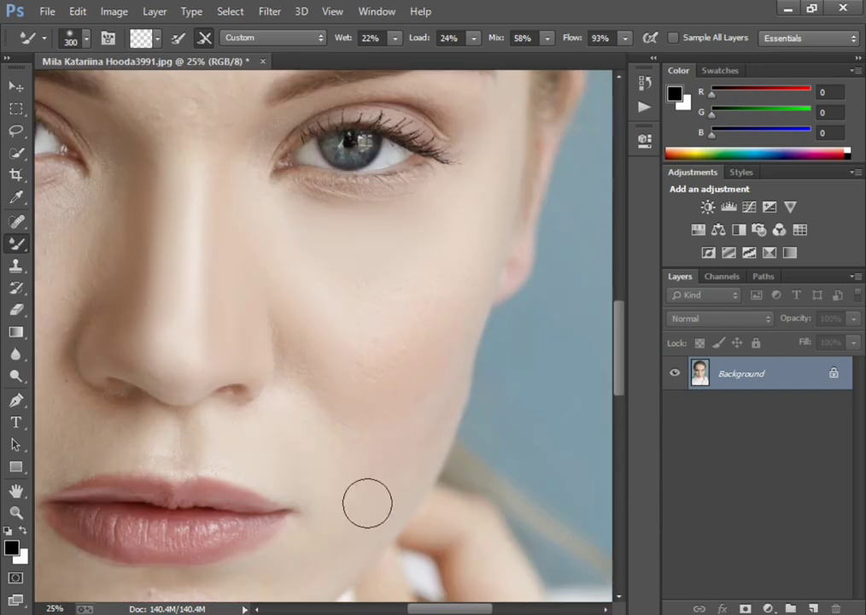
key("bracketleft")
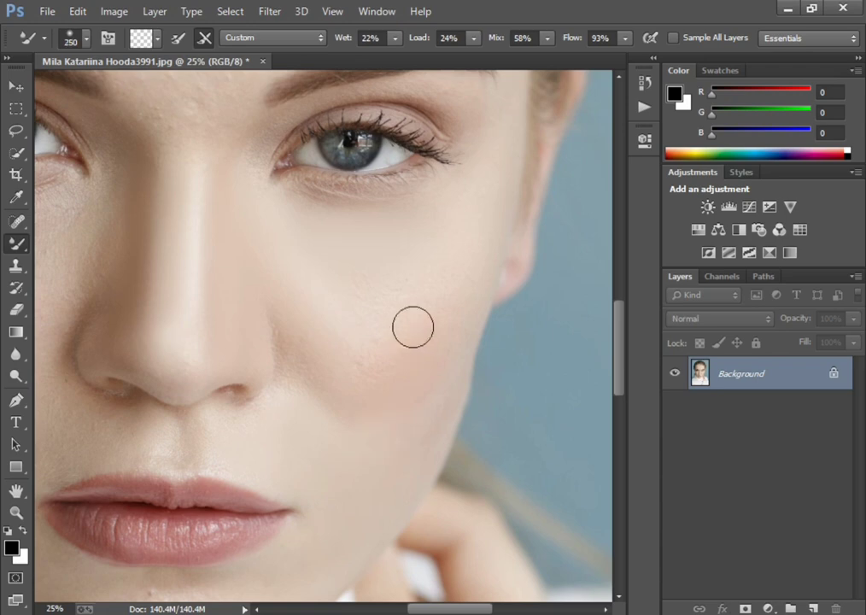
mouse_move(413, 327)
left_mouse_down()
mouse_move(361, 365)
mouse_move(447, 356)
left_mouse_up()
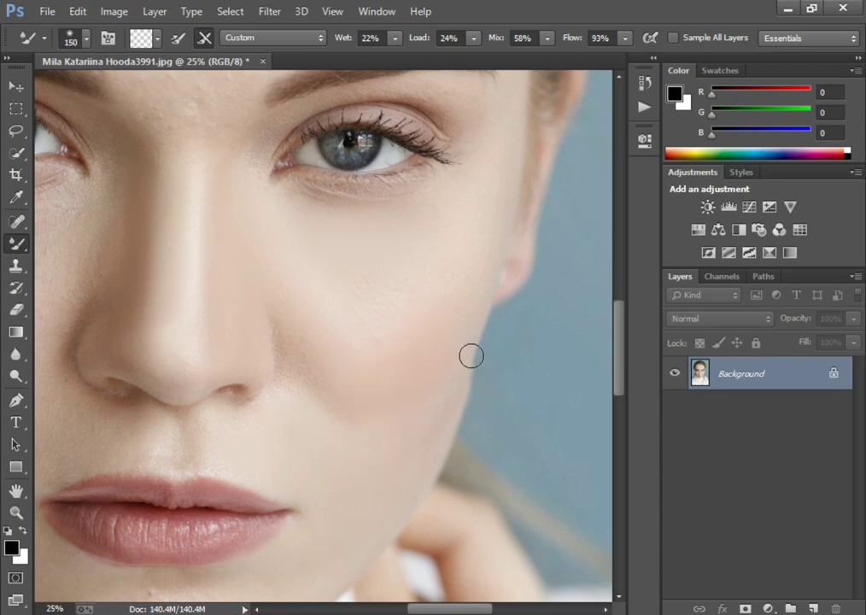
key("bracketright")
key("bracketright")
key("bracketright")
scroll(473, 257, "up", 1)
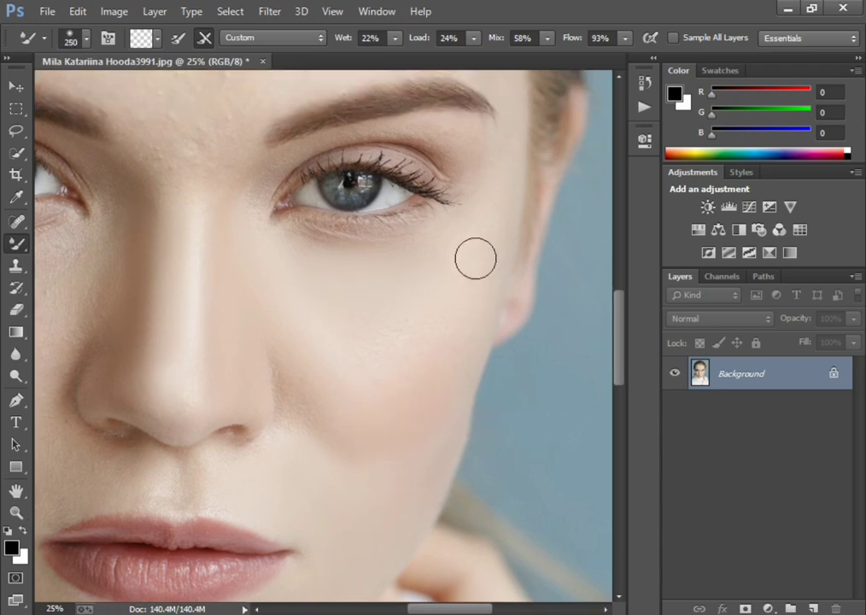
scroll(479, 260, "up", 2)
scroll(495, 262, "up", 1)
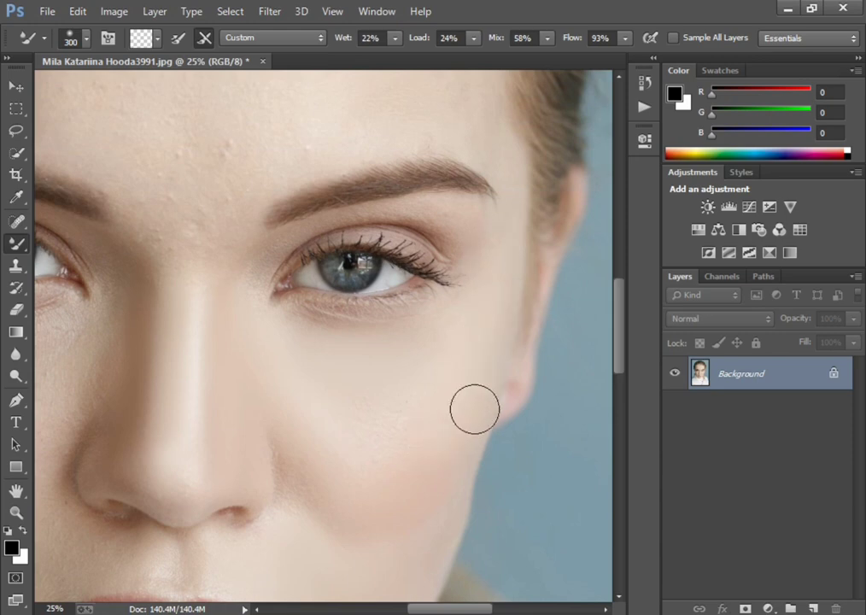
key("bracketleft")
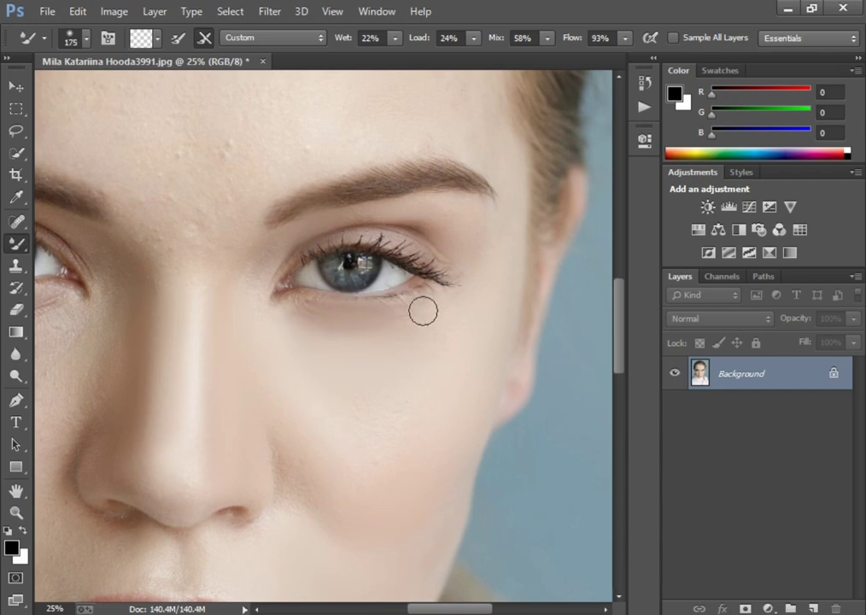
Move up to the forehead and smooth away the dark spot with a size 500 brush.
key("bracketright")
scroll(512, 273, "up", 1)
scroll(537, 252, "up", 2)
scroll(537, 252, "up", 1)
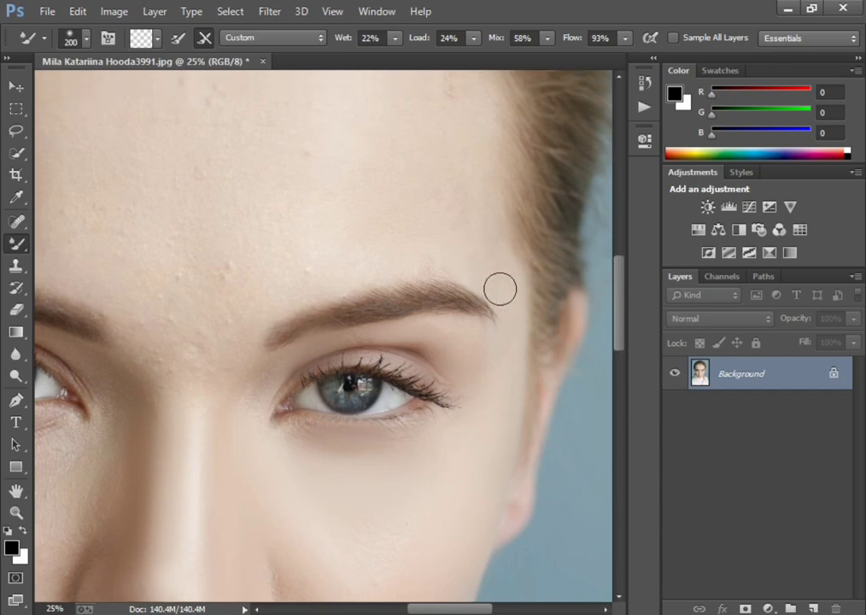
scroll(461, 267, "up", 2)
scroll(439, 251, "up", 1)
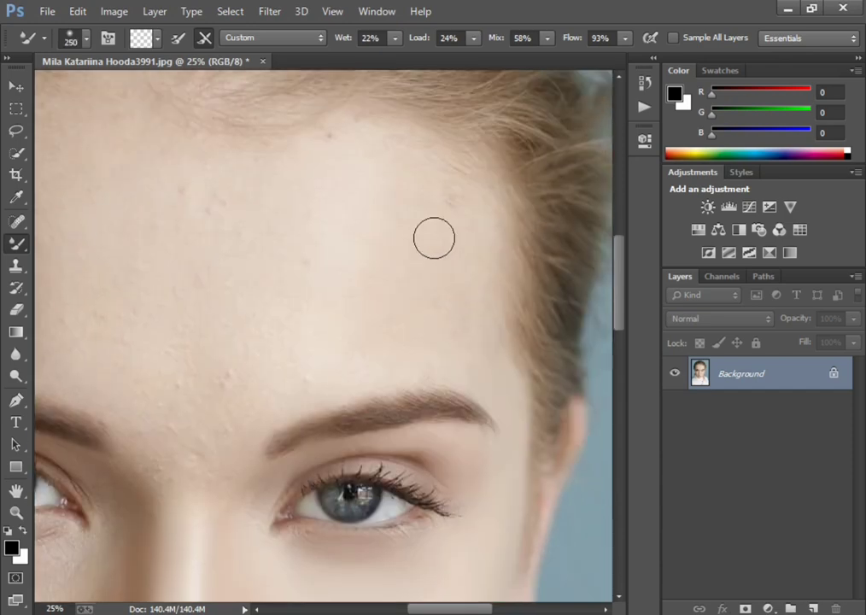
key("bracketright")
key("bracketright")
key("bracketright")
key("bracketright")
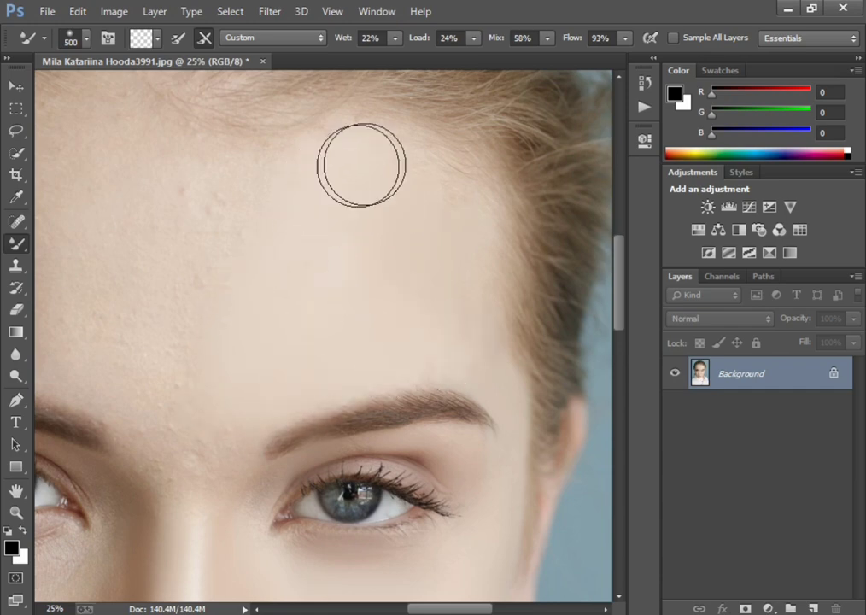
left_click_drag(386, 160, 340, 162)
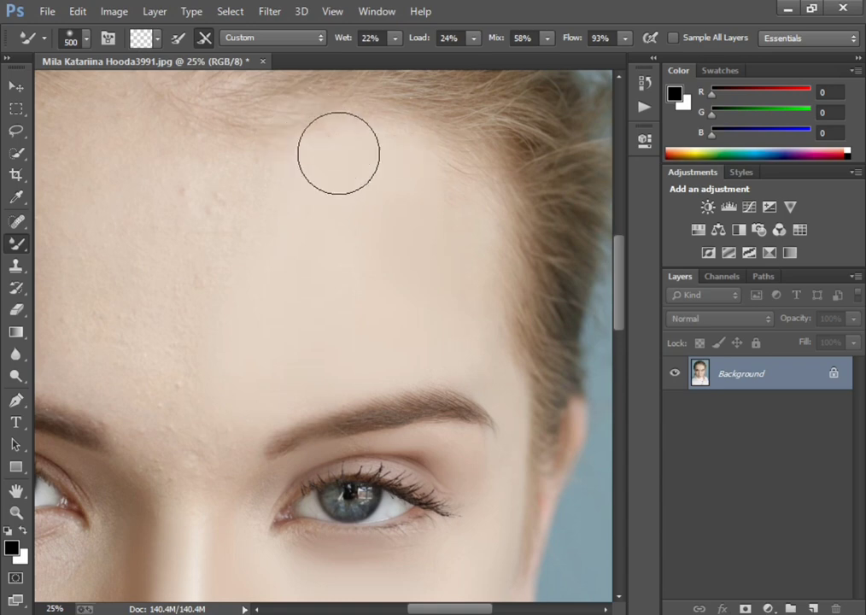
key("bracketleft")
key("bracketleft")
key("bracketleft")
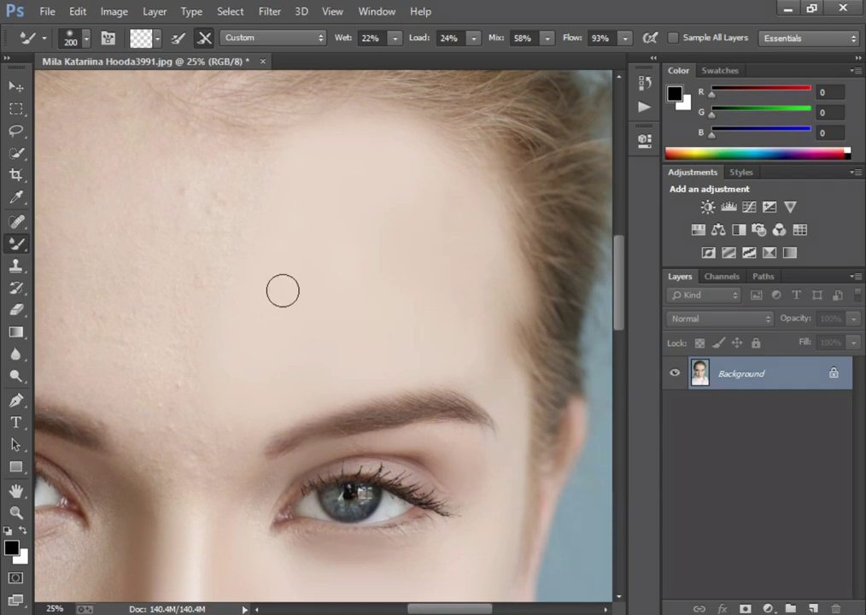
Dab out the blemishes on the left forehead, then enlarge the brush to 700.
key("bracketright")
key("bracketright")
key("bracketright")
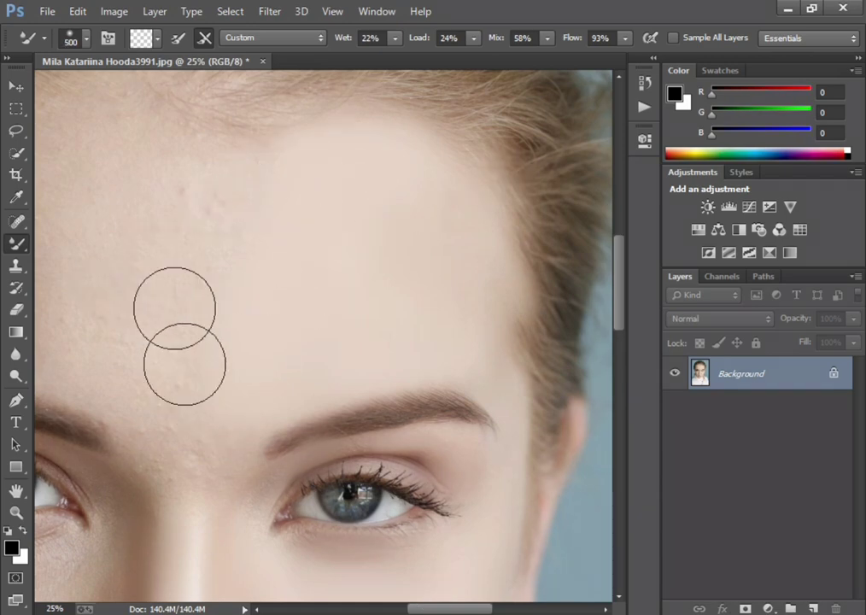
left_click(197, 194)
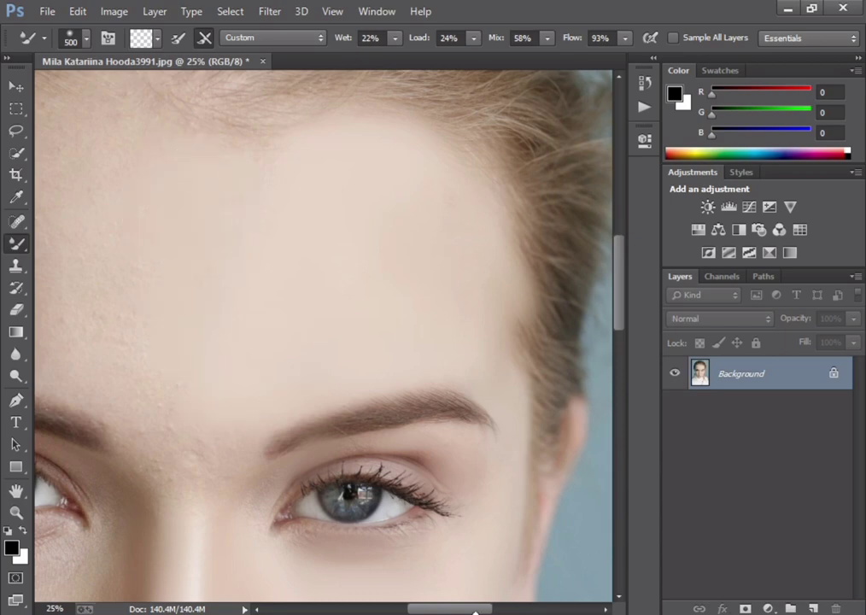
left_click_drag(463, 609, 430, 609)
key("bracketright")
key("bracketright")
Smooth between the brows and across the upper forehead, shrinking the brush from 500 to 250.
scroll(298, 256, "up", 1)
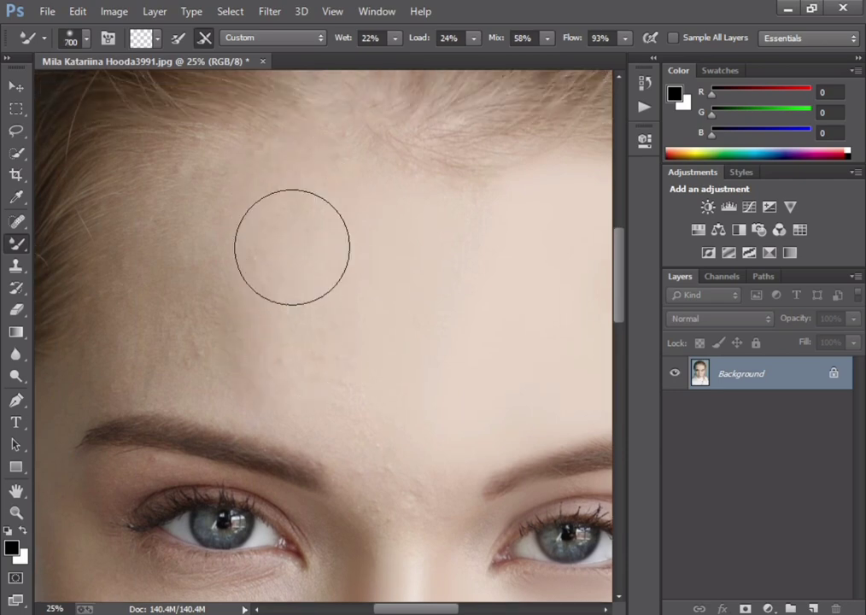
key("bracketleft")
key("bracketleft")
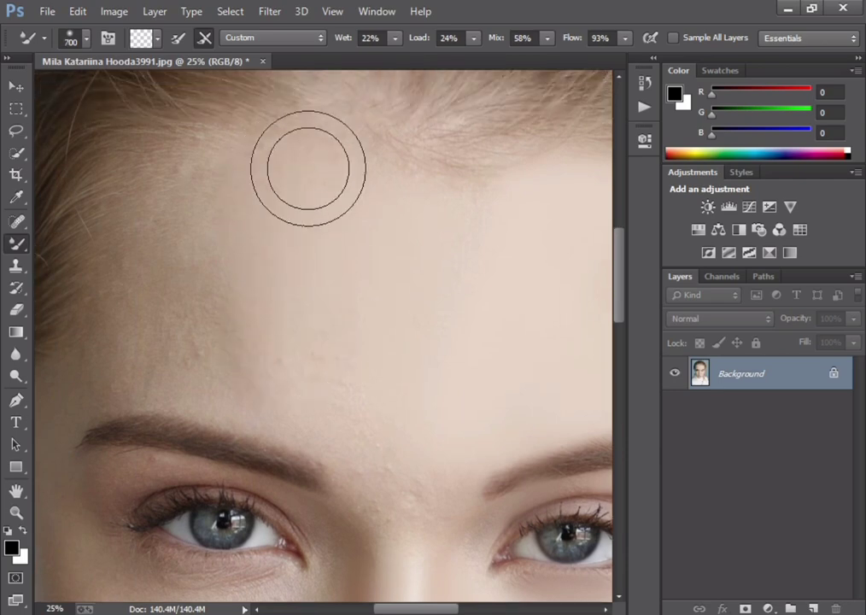
mouse_move(240, 367)
left_mouse_down()
mouse_move(381, 456)
mouse_move(226, 363)
mouse_move(201, 217)
left_mouse_up()
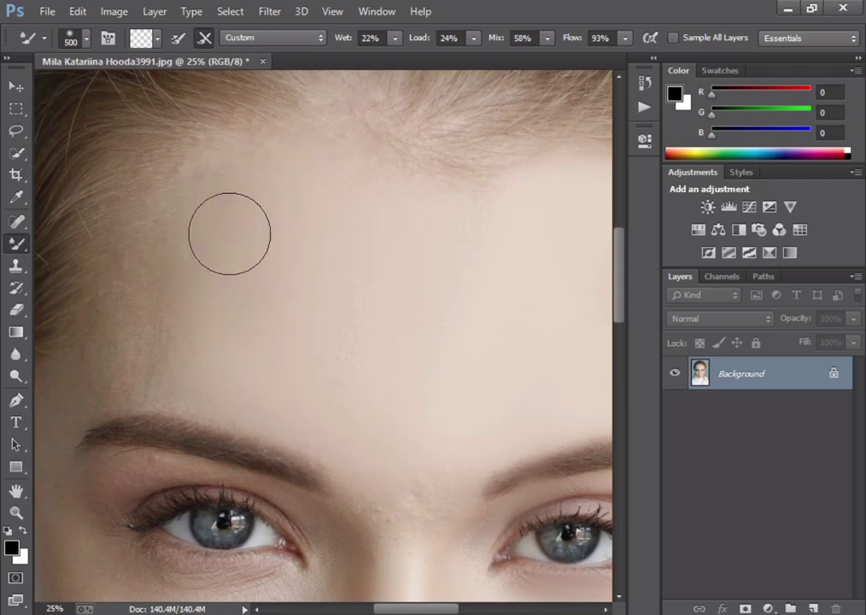
key("bracketleft")
mouse_move(233, 205)
left_mouse_down()
mouse_move(222, 347)
mouse_move(162, 367)
mouse_move(171, 205)
left_mouse_up()
mouse_move(162, 243)
left_mouse_down()
mouse_move(116, 358)
mouse_move(153, 295)
mouse_move(278, 180)
mouse_move(315, 190)
mouse_move(551, 188)
mouse_move(423, 187)
mouse_move(537, 172)
mouse_move(372, 205)
mouse_move(471, 338)
left_mouse_up()
key("bracketleft")
key("bracketleft")
key("bracketleft")
scroll(419, 483, "down", 3)
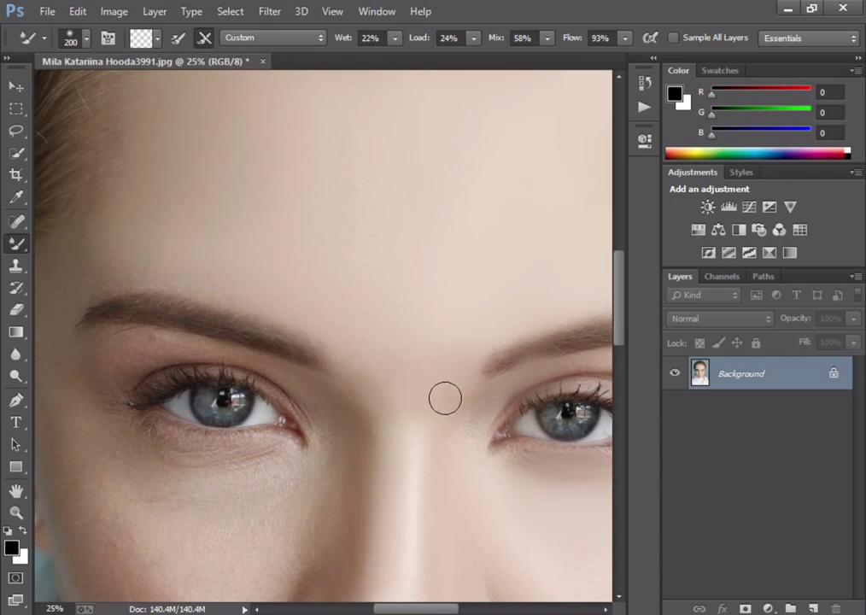
scroll(203, 305, "up", 1)
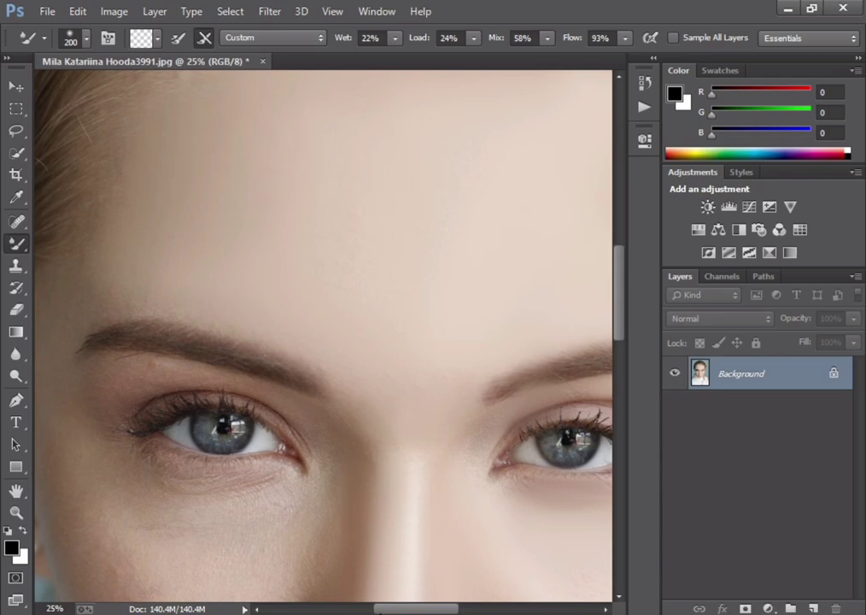
Pan to the left side of the face and set the smoothing brush to 250.
left_click_drag(384, 609, 358, 609)
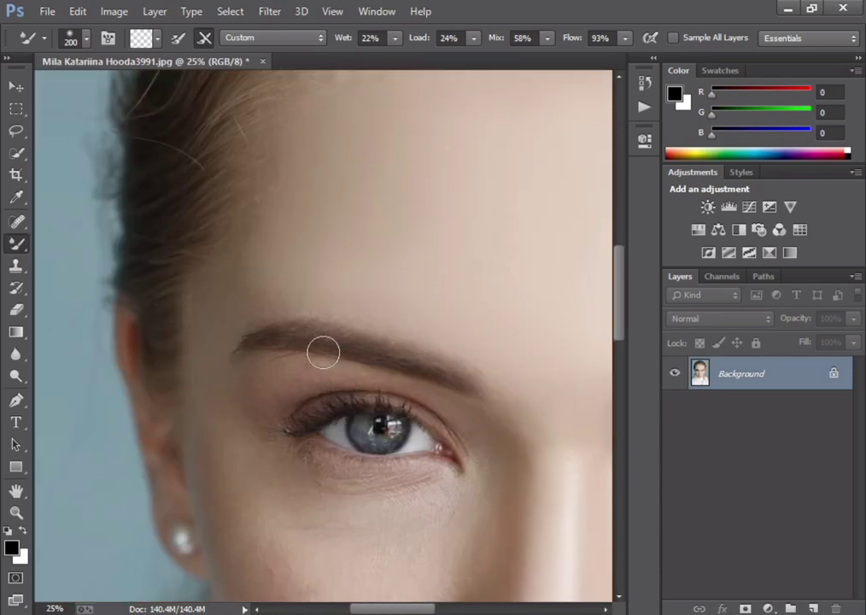
scroll(275, 216, "down", 1)
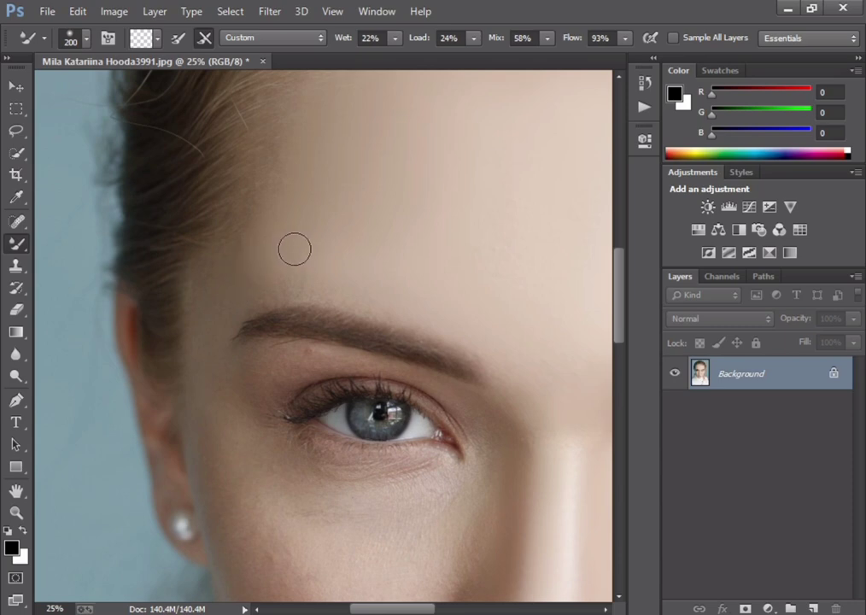
scroll(299, 186, "up", 1)
key("bracketright")
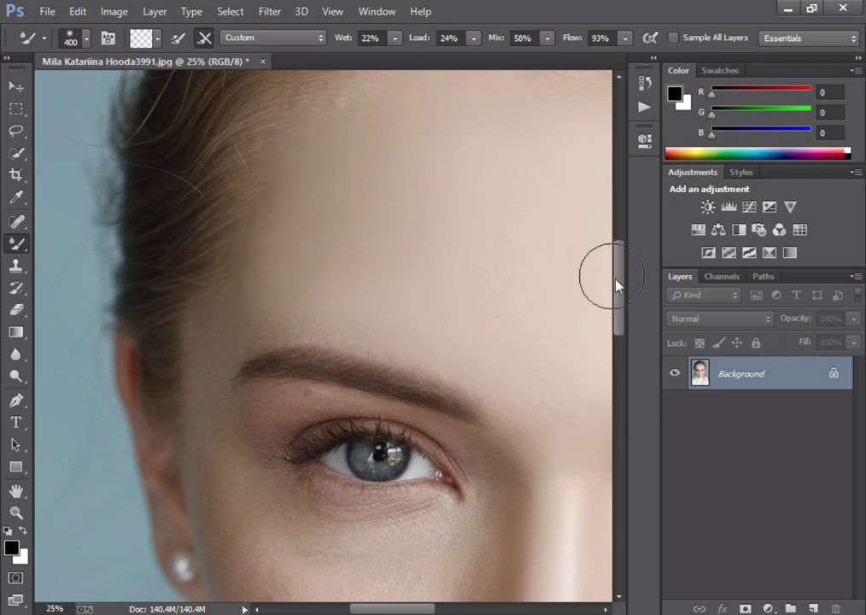
scroll(616, 284, "up", 2)
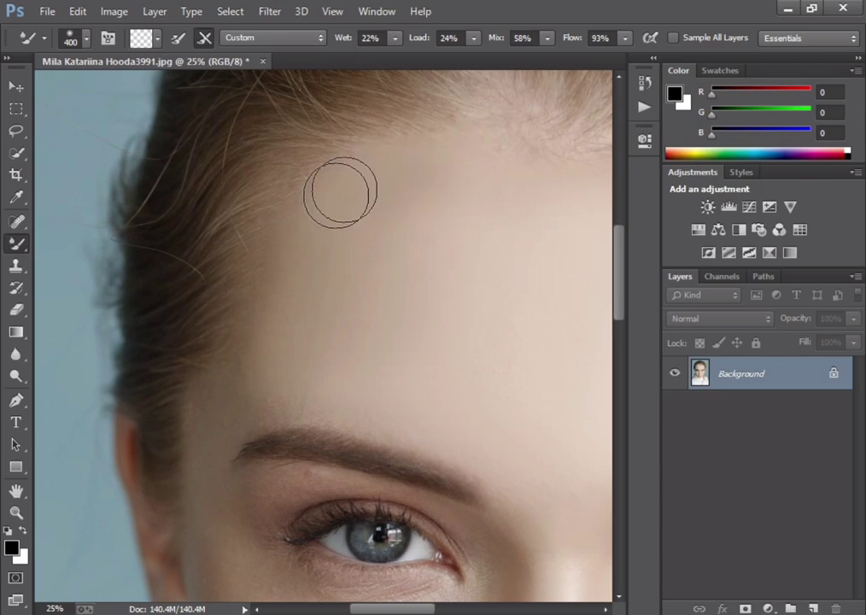
scroll(276, 271, "down", 2)
scroll(276, 272, "down", 2)
scroll(247, 295, "down", 2)
scroll(342, 358, "down", 2)
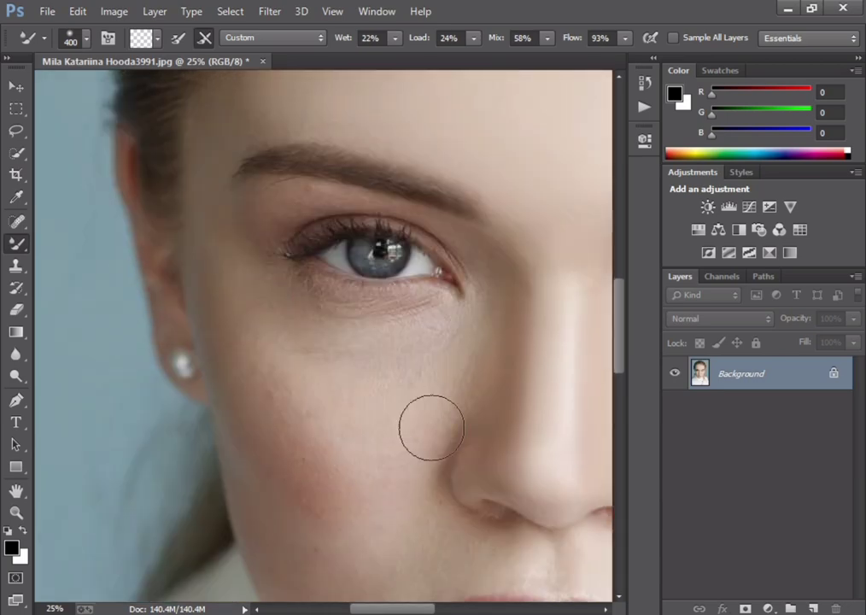
scroll(440, 401, "down", 1)
scroll(449, 372, "down", 1)
key("bracketleft")
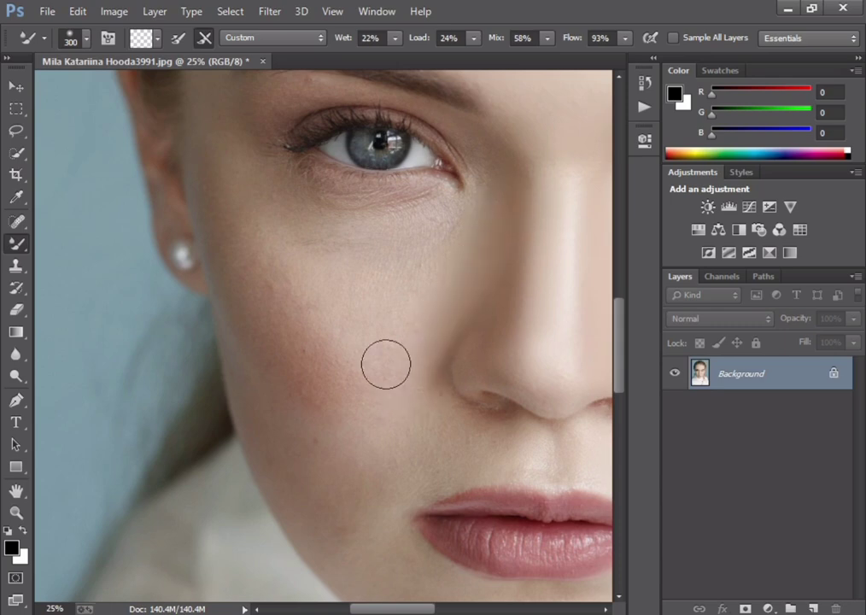
key("bracketright")
key("bracketright")
key("bracketleft")
key("bracketleft")
key("bracketleft")
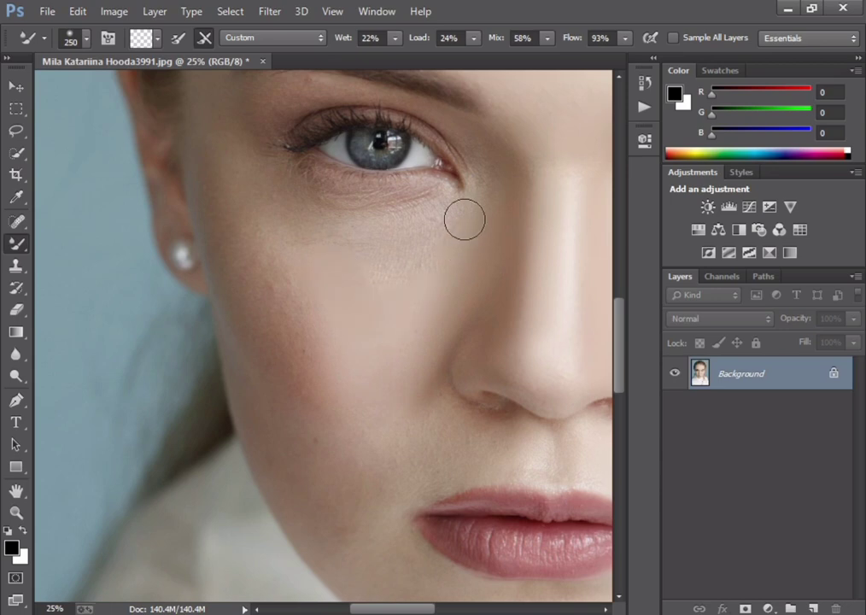
Smooth the cheek and under-eye skin, then the jaw beside the lips, at sizes 200–400.
left_click_drag(381, 249, 415, 253)
key("bracketright")
mouse_move(390, 219)
left_mouse_down()
mouse_move(419, 204)
mouse_move(319, 199)
mouse_move(296, 218)
left_mouse_up()
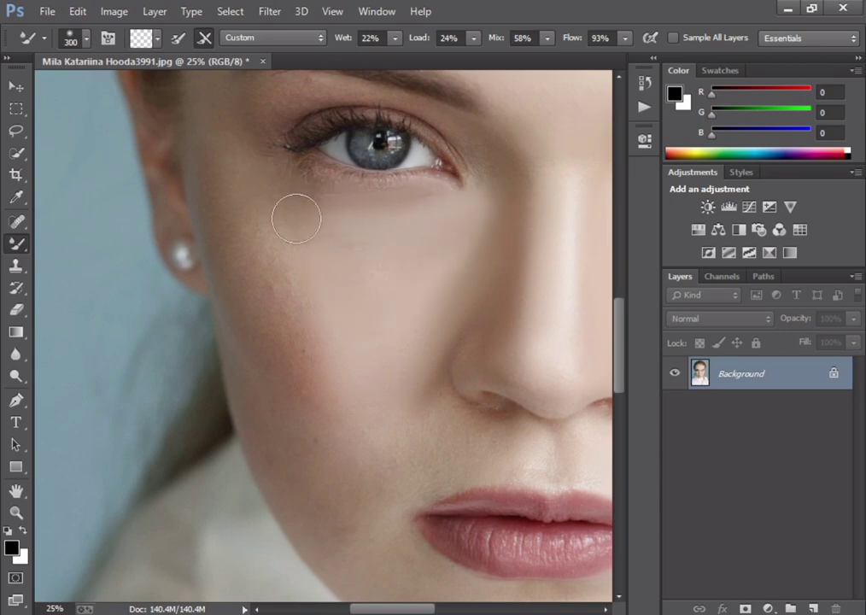
scroll(386, 354, "down", 3)
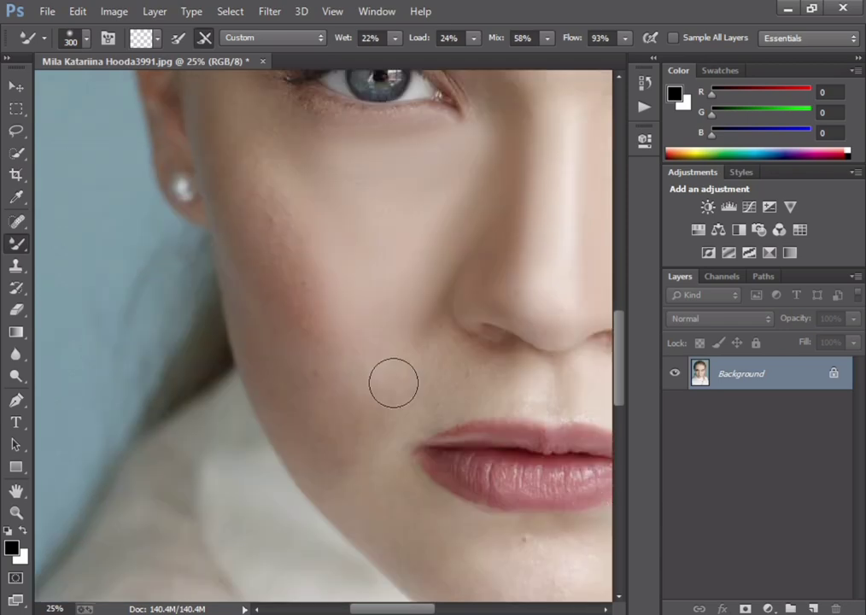
scroll(391, 378, "down", 1)
key("bracketright")
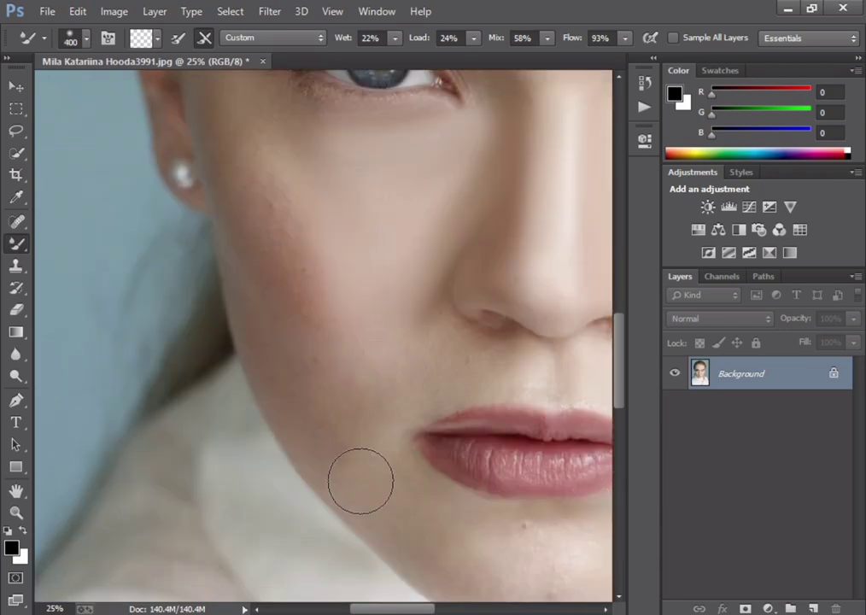
key("bracketleft")
key("bracketleft")
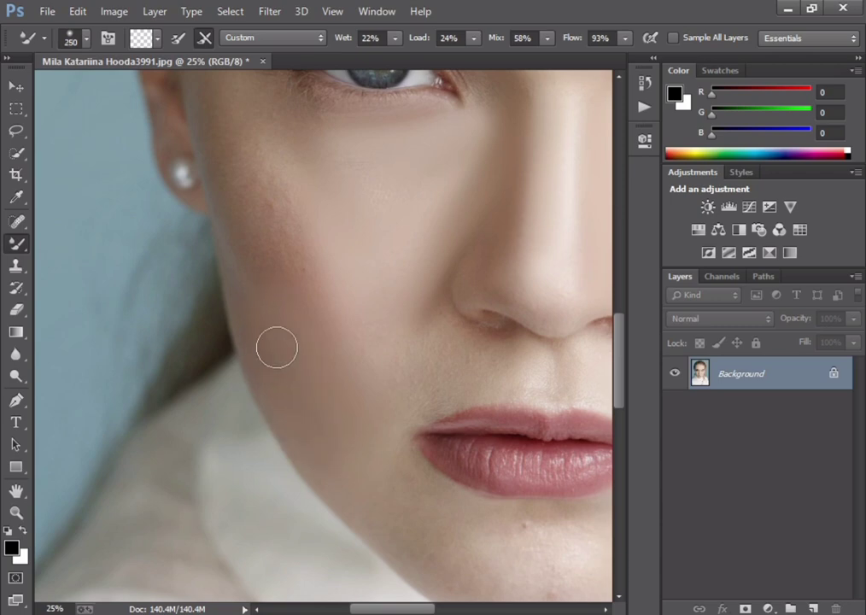
scroll(277, 347, "up", 3)
key("bracketright")
key("bracketright")
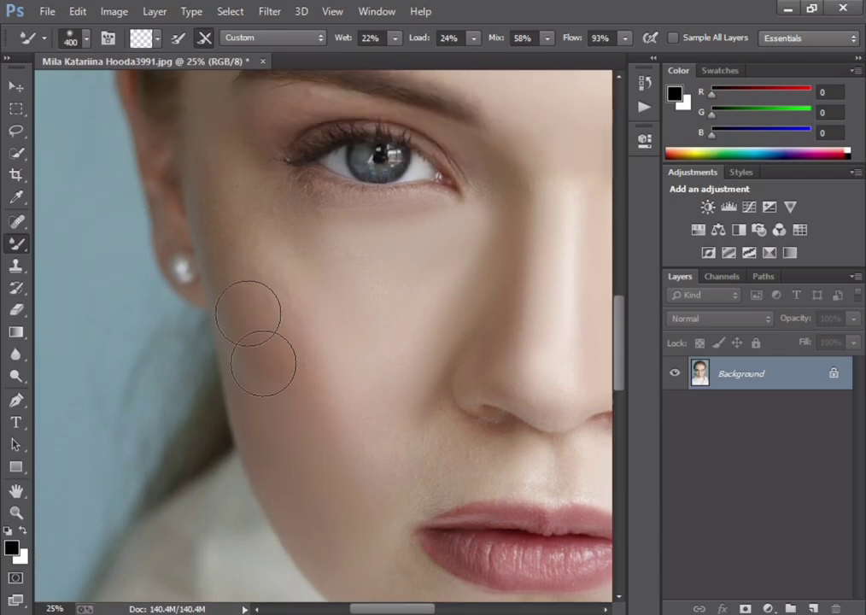
key("bracketleft")
key("bracketleft")
key("bracketleft")
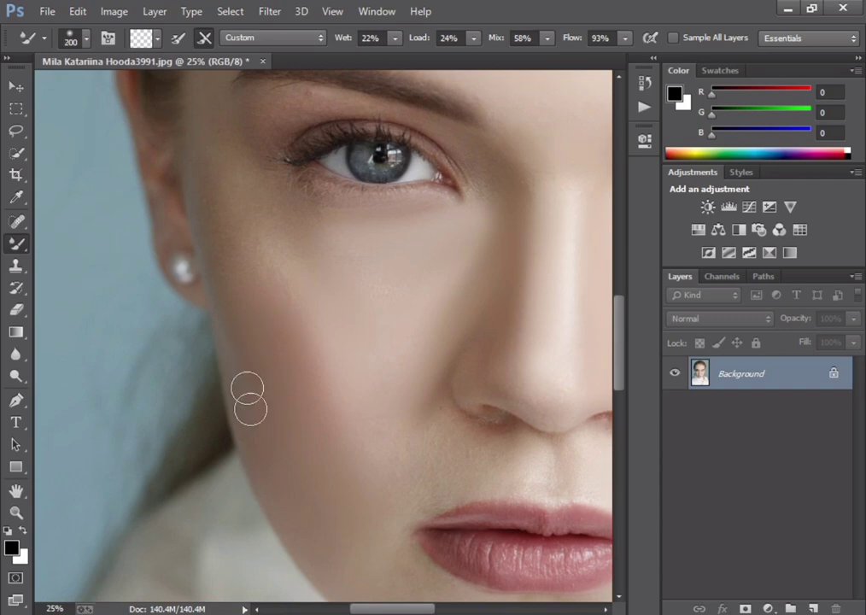
Smooth the eyelid up toward the eyebrow with a 175–250 size brush.
scroll(280, 352, "up", 2)
scroll(246, 289, "up", 2)
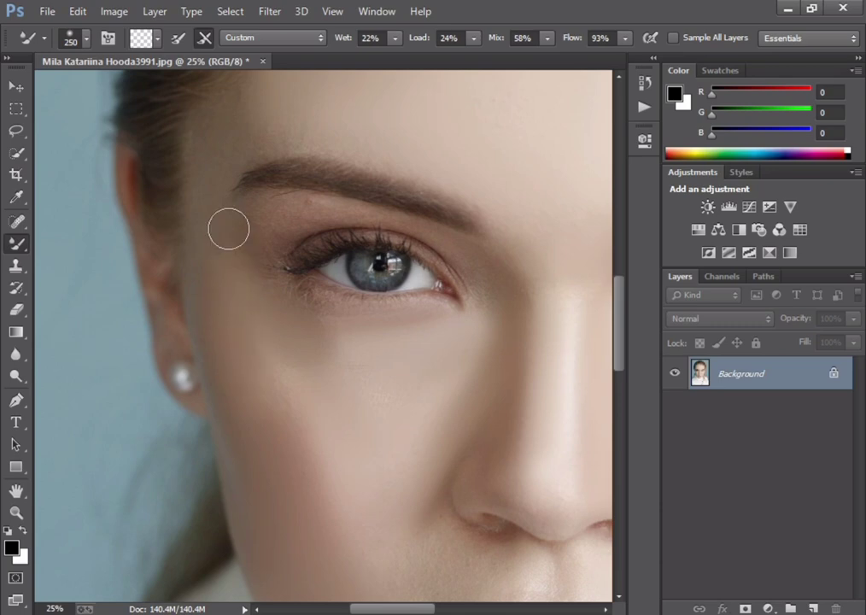
key("bracketleft")
key("bracketleft")
key("bracketright")
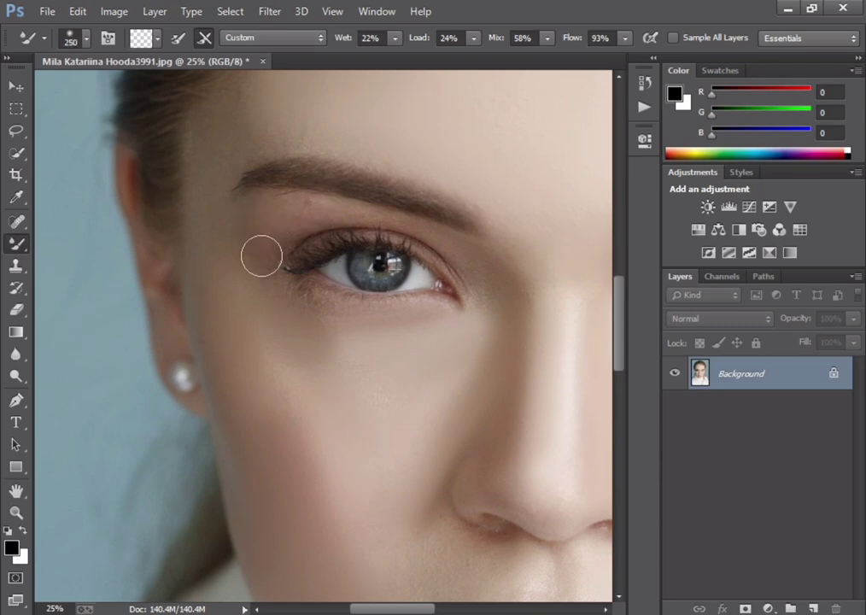
left_click_drag(261, 256, 265, 218)
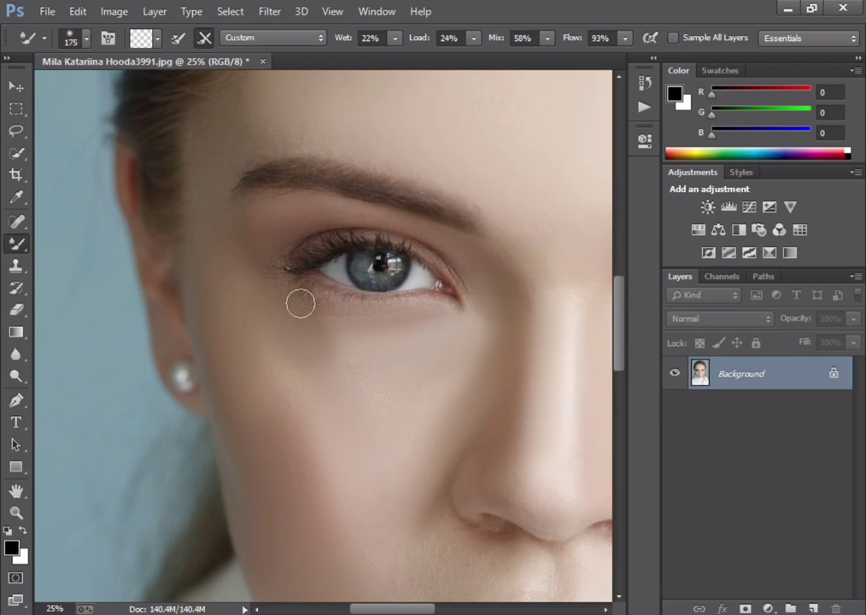
Move down to the chin below the lips and set the brush to 175.
scroll(375, 326, "down", 3)
scroll(427, 333, "down", 2)
scroll(430, 344, "down", 2)
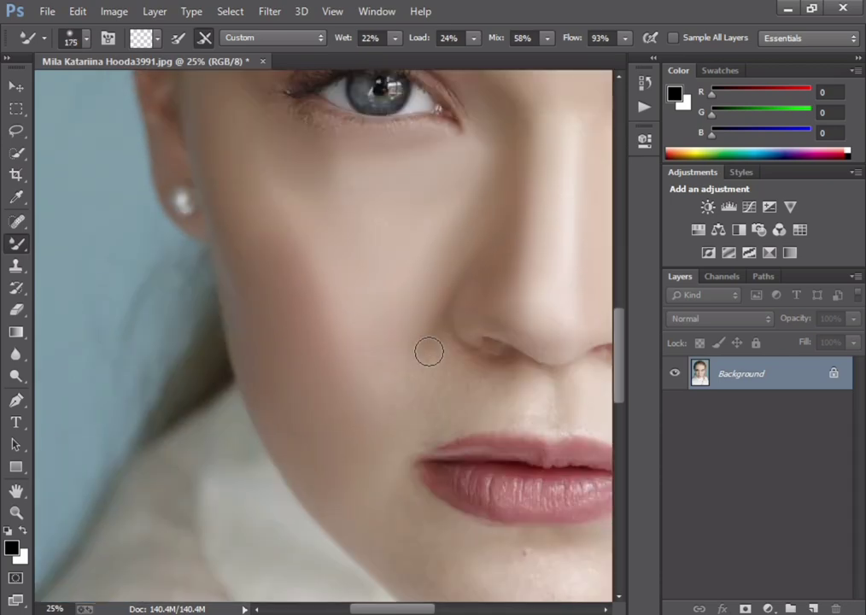
scroll(444, 320, "down", 2)
key("bracketright")
key("bracketright")
key("bracketright")
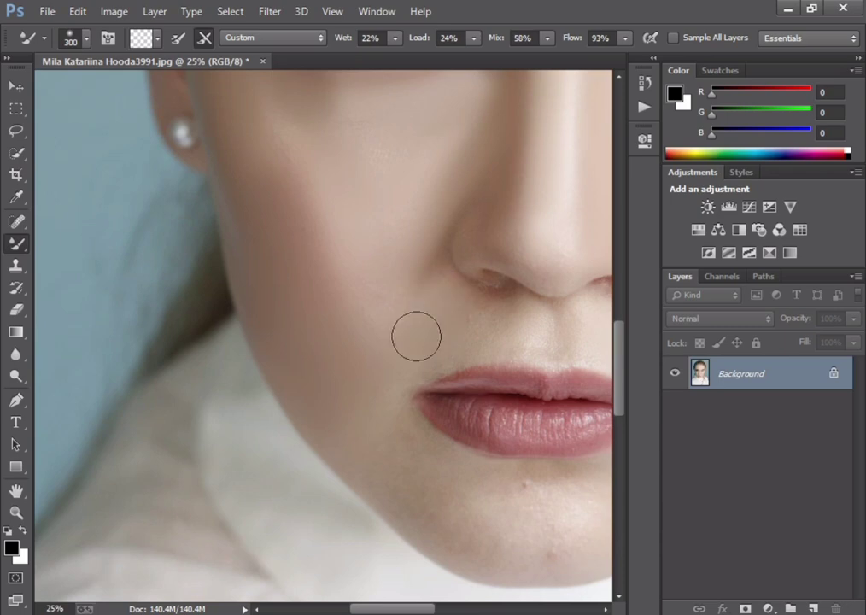
key("bracketleft")
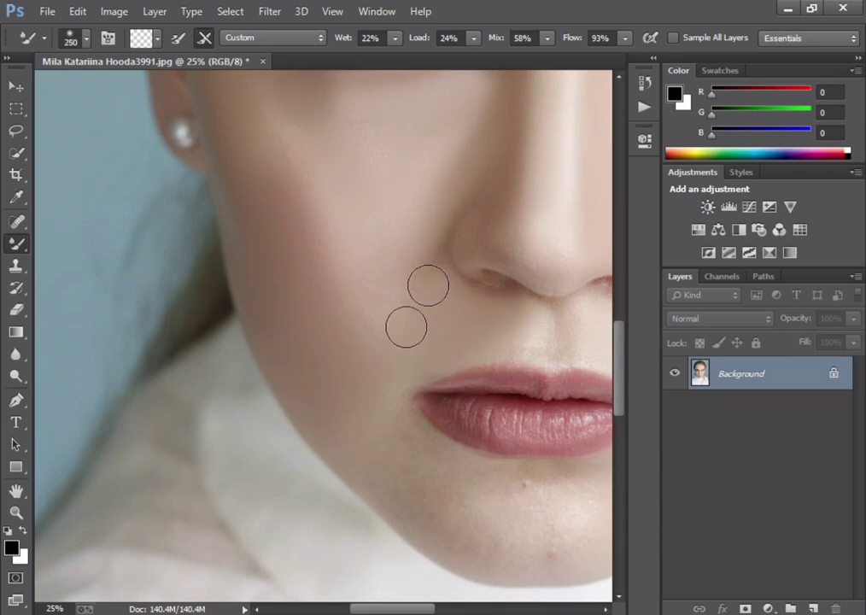
left_click_drag(408, 611, 455, 611)
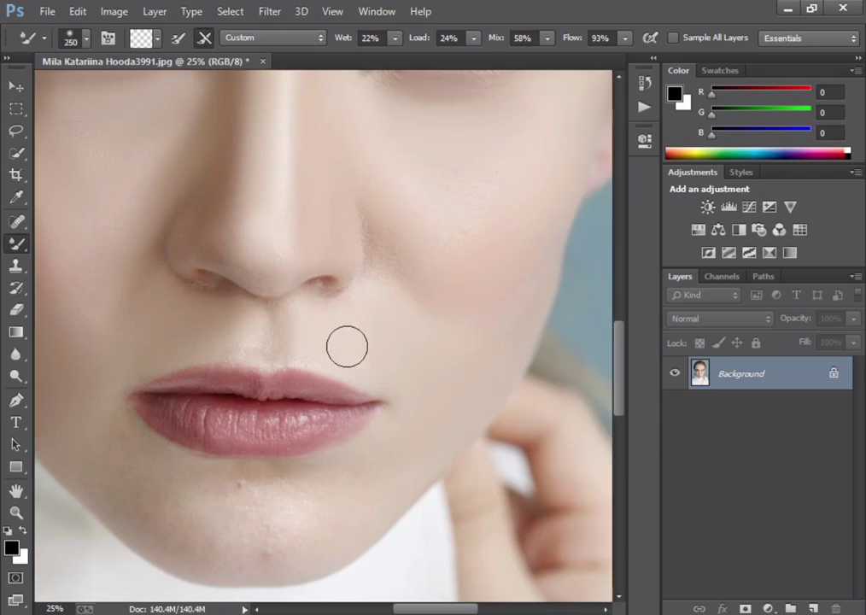
key("bracketleft")
key("bracketleft")
scroll(270, 315, "down", 2)
scroll(270, 315, "down", 1)
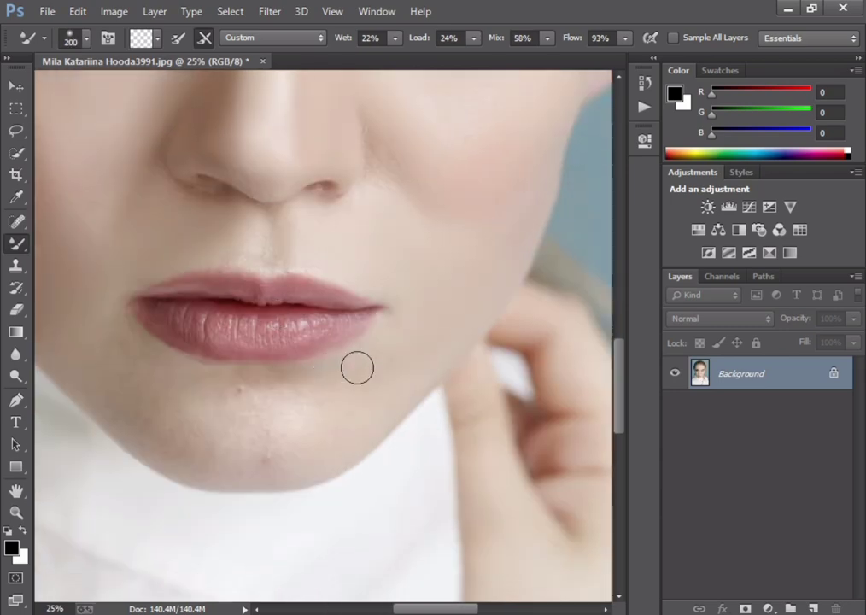
Smooth the chin with a size 300 brush, then return to 250 and zoom out.
key("bracketright")
key("bracketright")
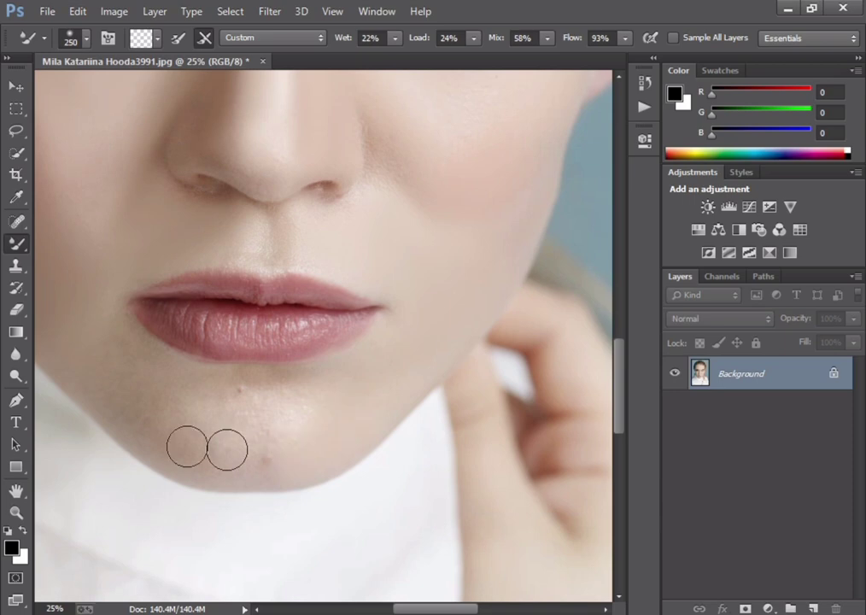
key("bracketright")
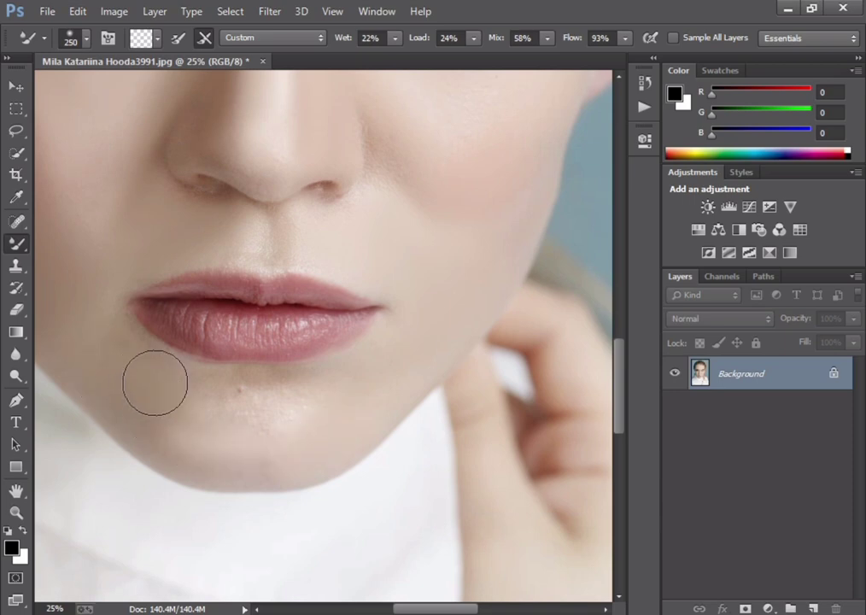
left_click_drag(251, 412, 195, 438)
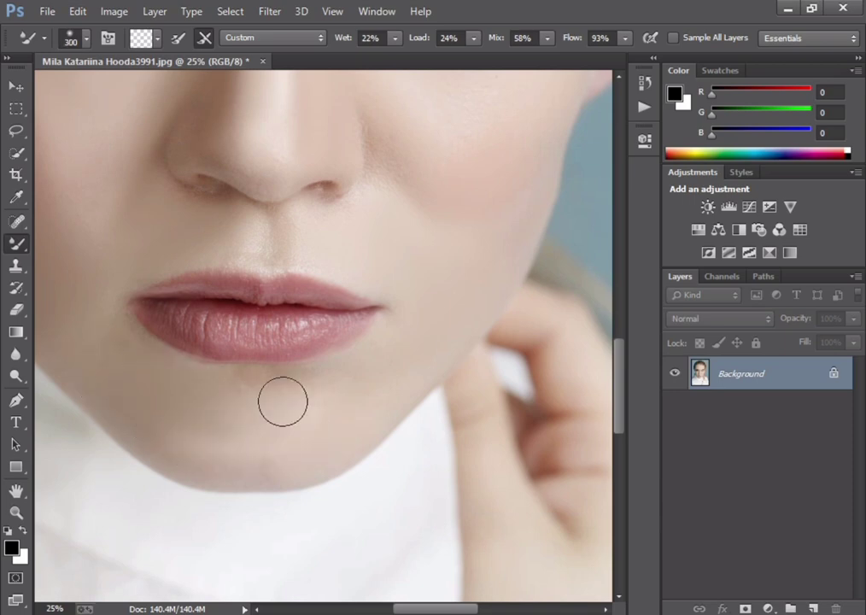
key("bracketleft")
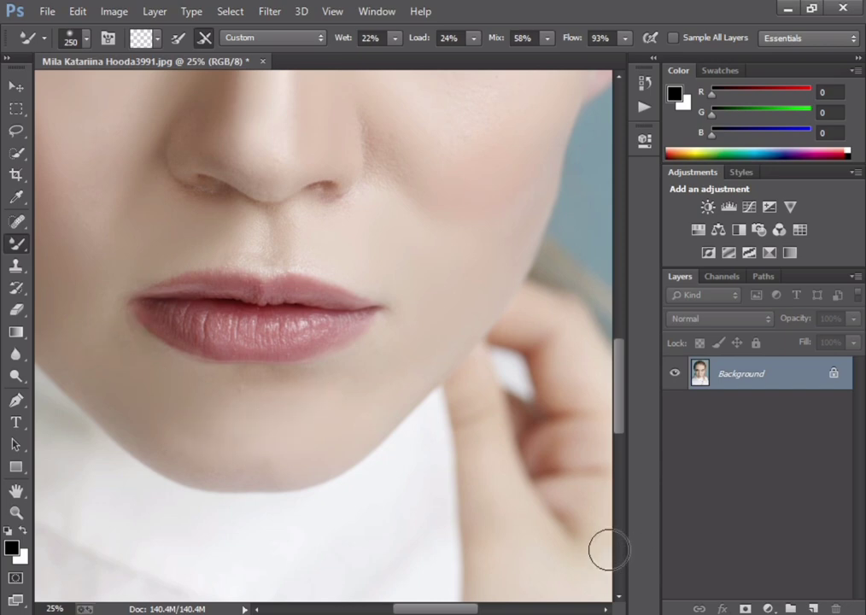
key("ctrl+minus")
key("ctrl+minus")
key("ctrl+minus")
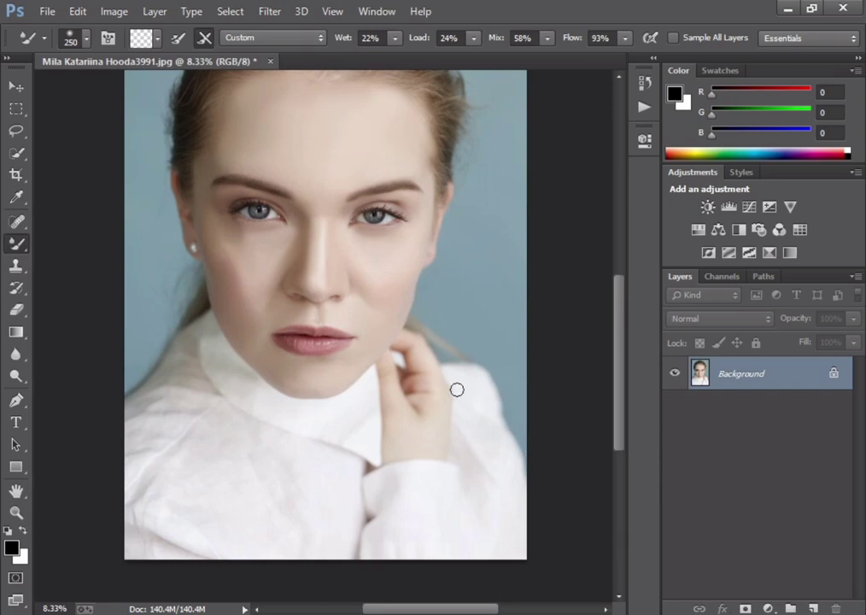
Zoom in and smooth the left cheek beside the earring with a 300–400 brush.
key("bracketright")
key("bracketright")
key("bracketleft")
scroll(233, 240, "up", 2)
key("ctrl+plus")
key("ctrl+plus")
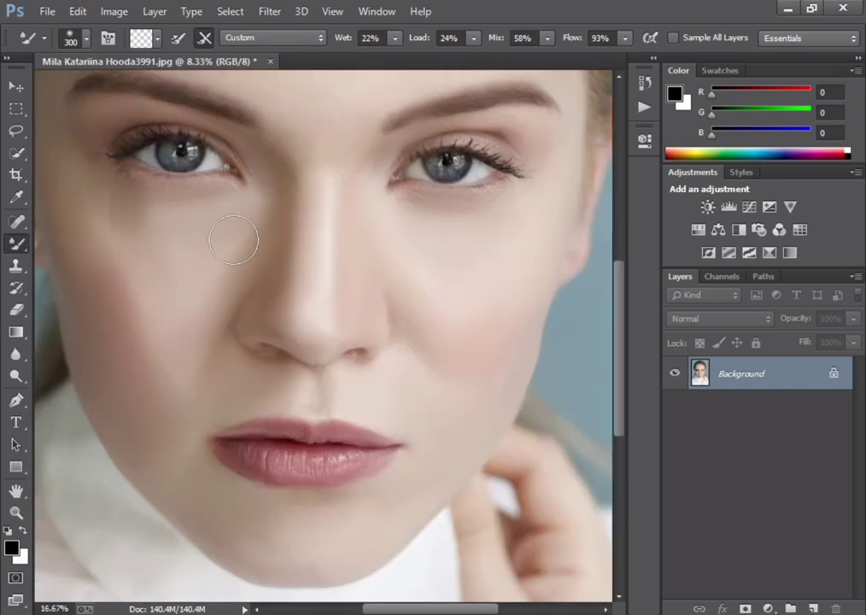
key("ctrl+plus")
key("ctrl+minus")
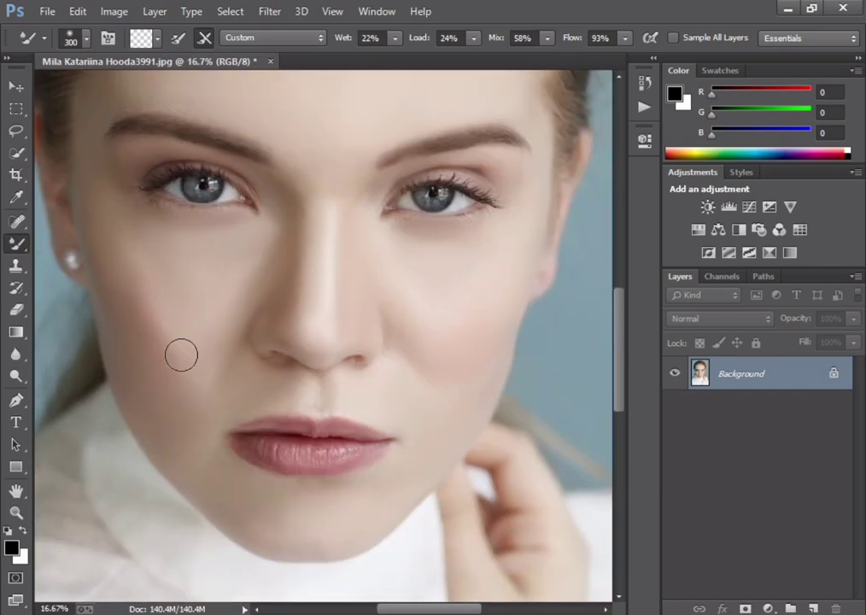
key("bracketright")
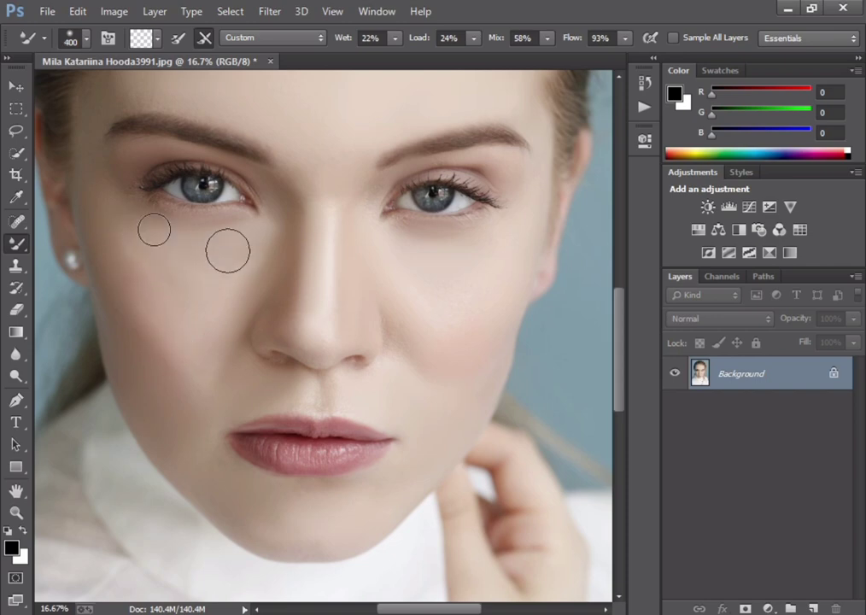
key("bracketleft")
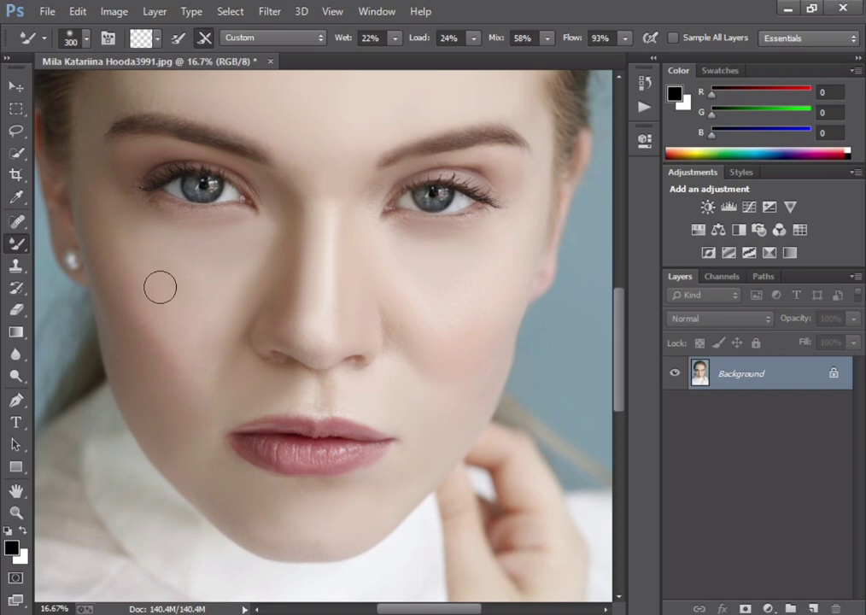
key("bracketright")
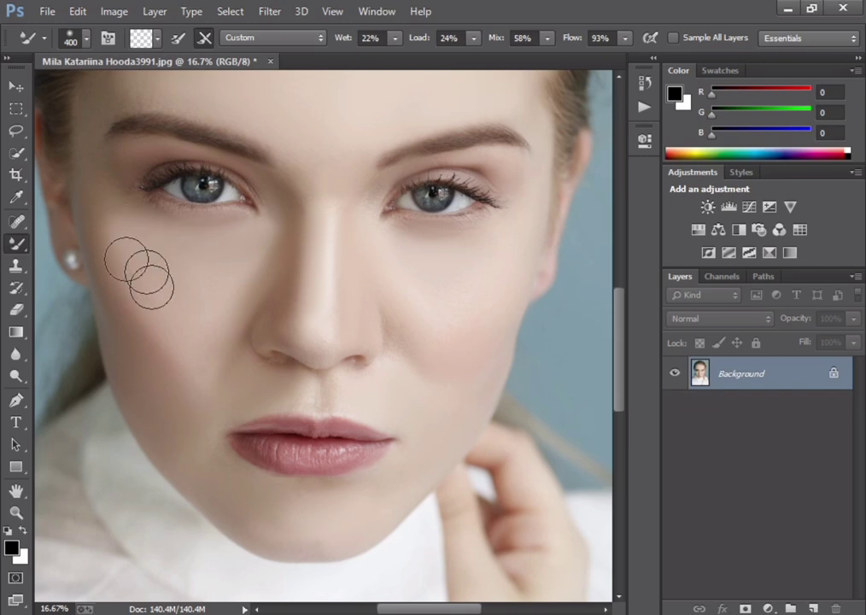
key("bracketleft")
key("bracketleft")
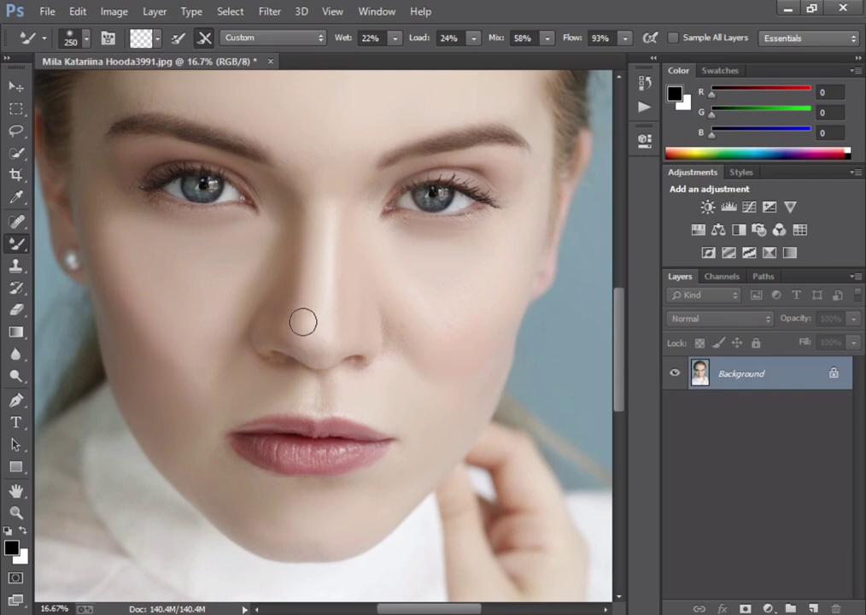
scroll(302, 322, "down", 1)
scroll(303, 326, "down", 1)
Smooth the hand and fingers at the collar with a 250–400 Mixer Brush.
scroll(303, 327, "down", 1)
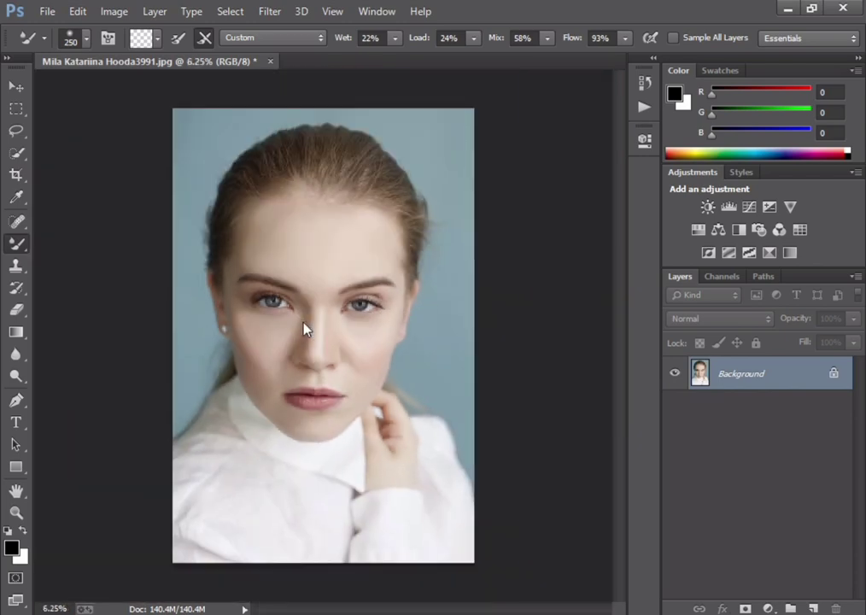
scroll(303, 327, "down", 1)
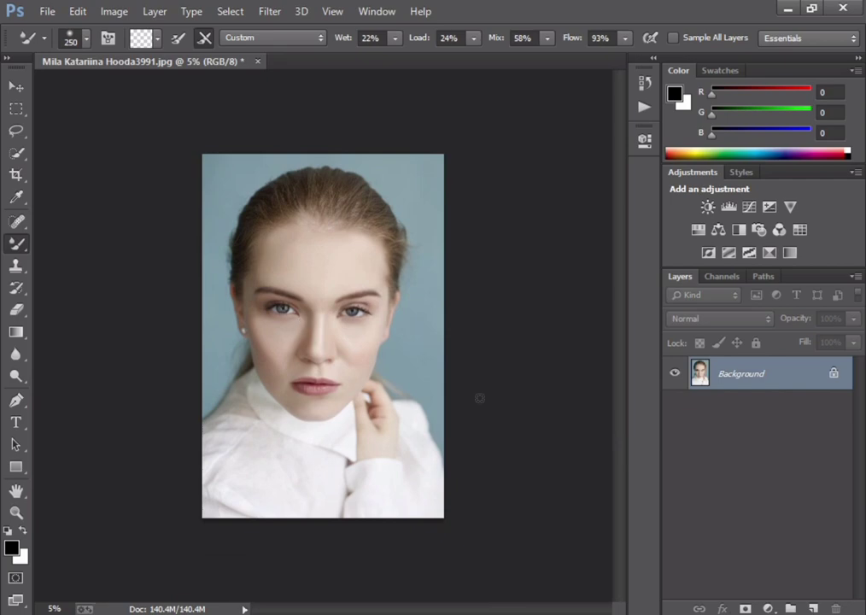
scroll(566, 461, "up", 1)
scroll(564, 457, "up", 1)
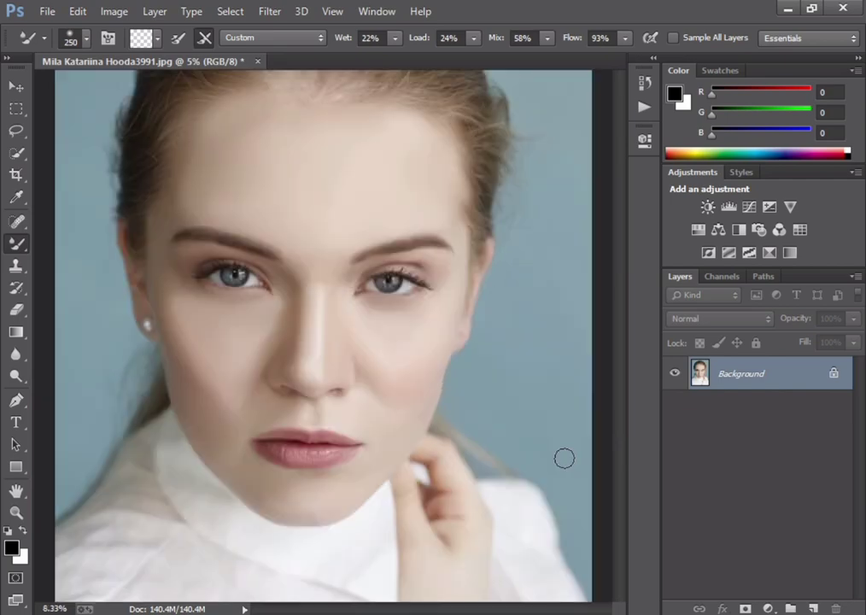
scroll(589, 449, "up", 1)
scroll(600, 440, "down", 3)
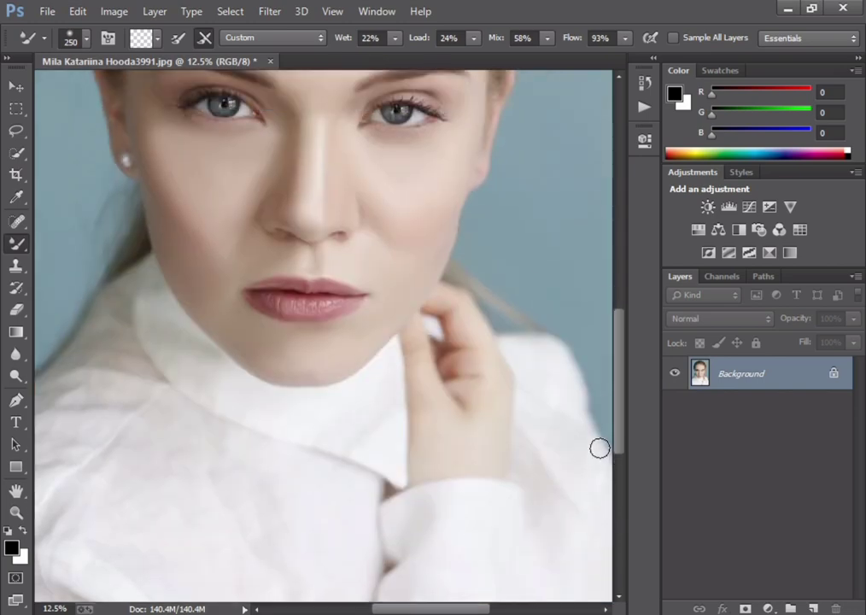
key("bracketright")
key("bracketright")
key("bracketleft")
key("bracketleft")
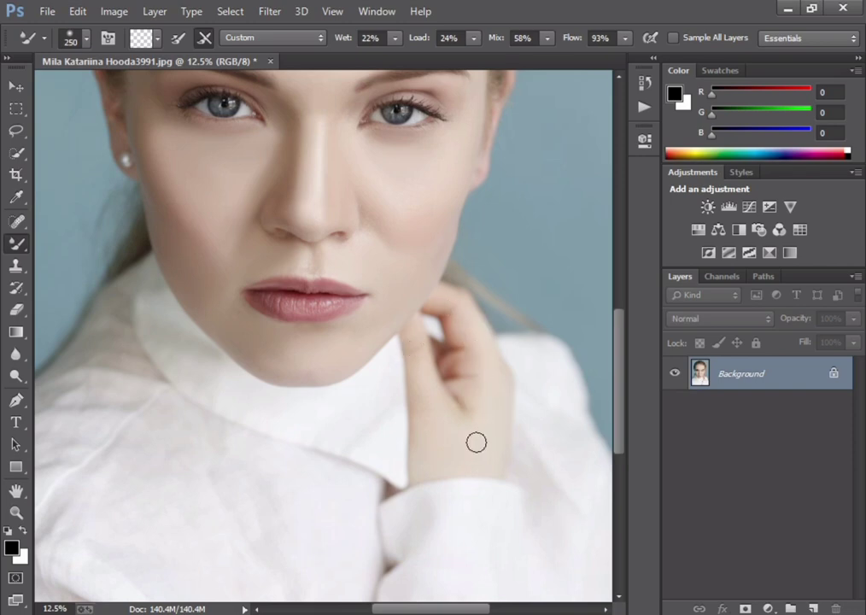
Zoom out to the whole photo and launch the Camera Raw Filter.
key("ctrl+minus")
key("ctrl+minus")
left_click(269, 12)
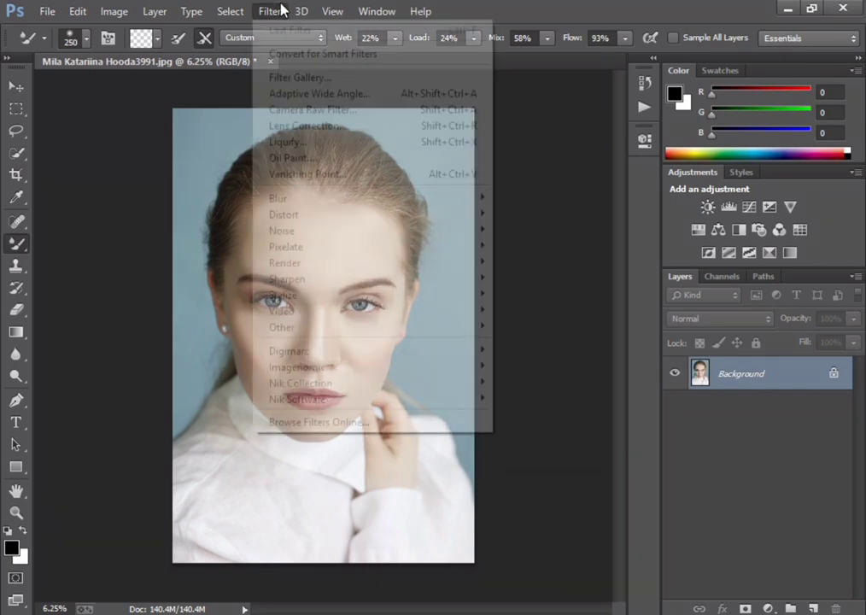
left_click(313, 107)
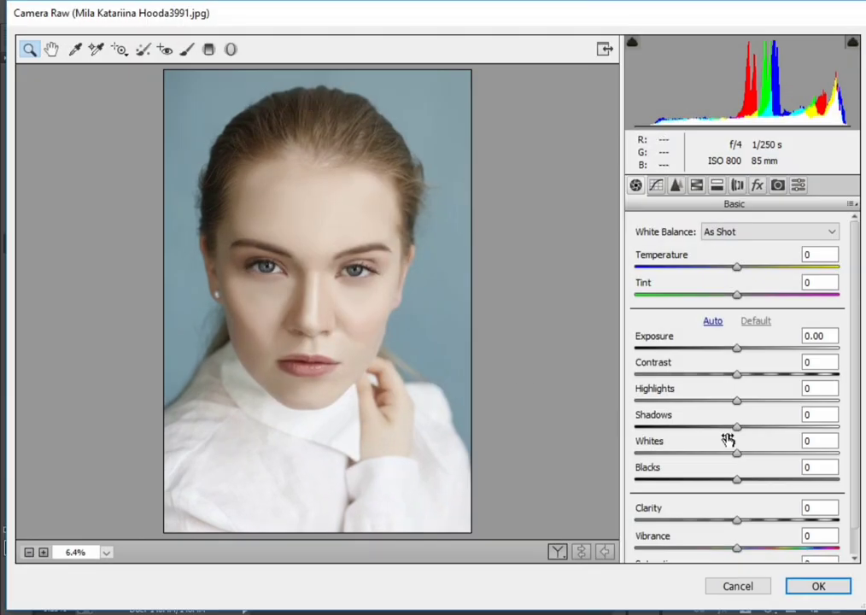
In the Basic tab set Whites +54, Shadows +72, Blacks +46, Clarity -6, Vibrance +18.
left_click_drag(736, 453, 764, 453)
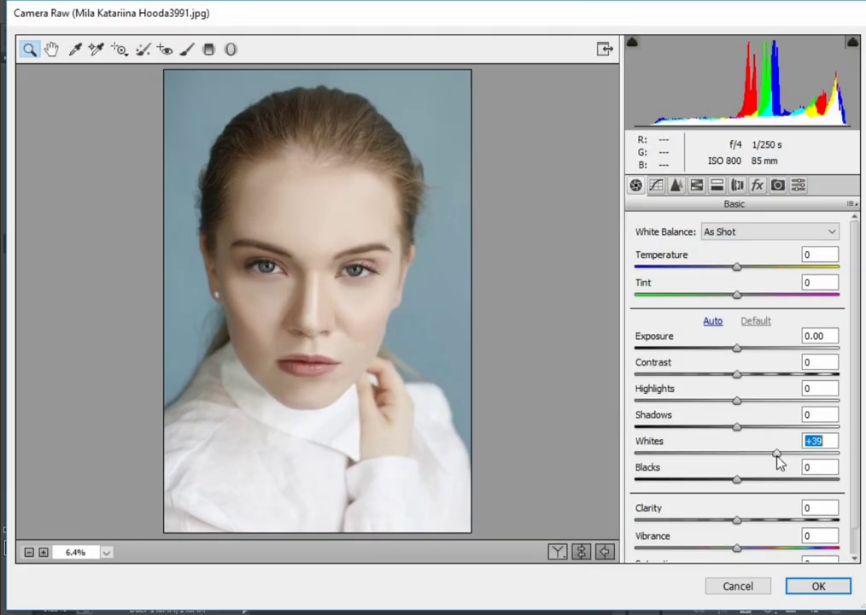
left_click(792, 454)
left_click(809, 427)
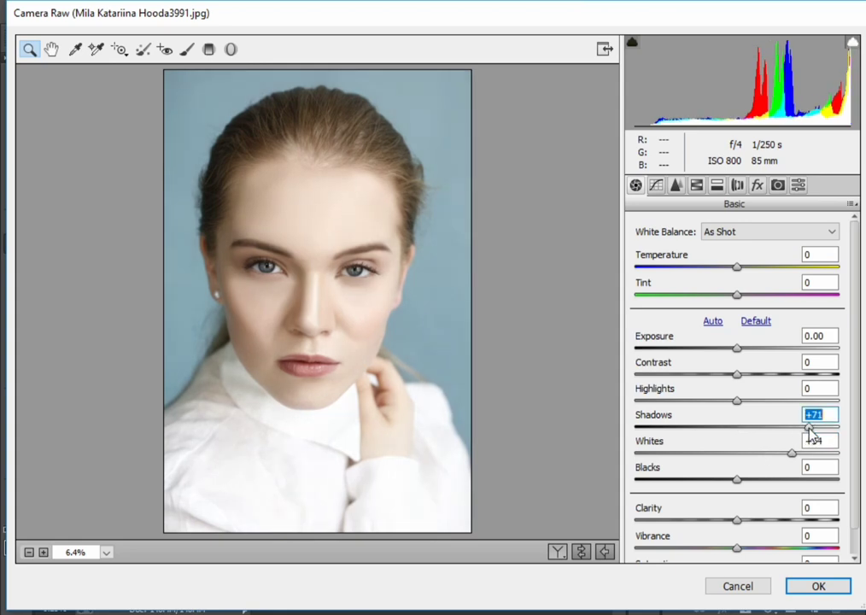
left_click(782, 479)
left_click(777, 519)
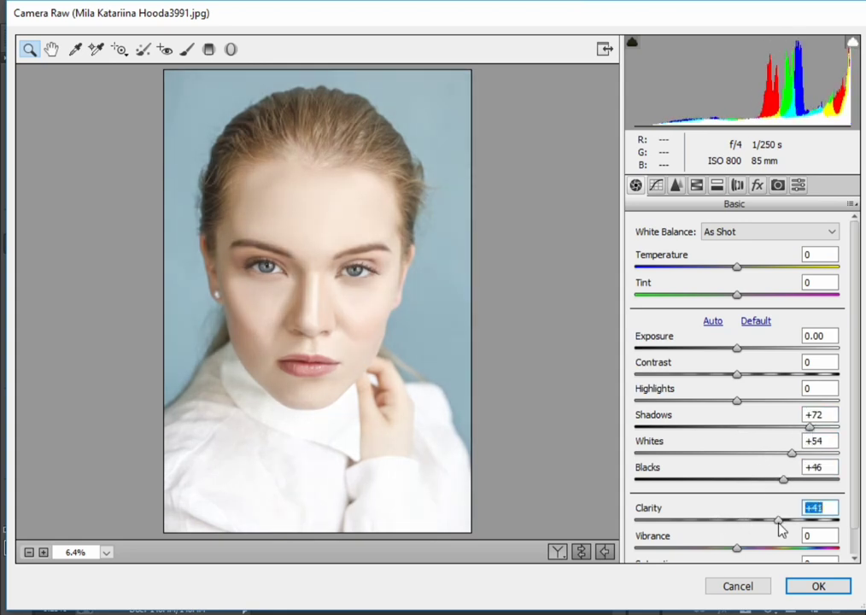
left_click(743, 519)
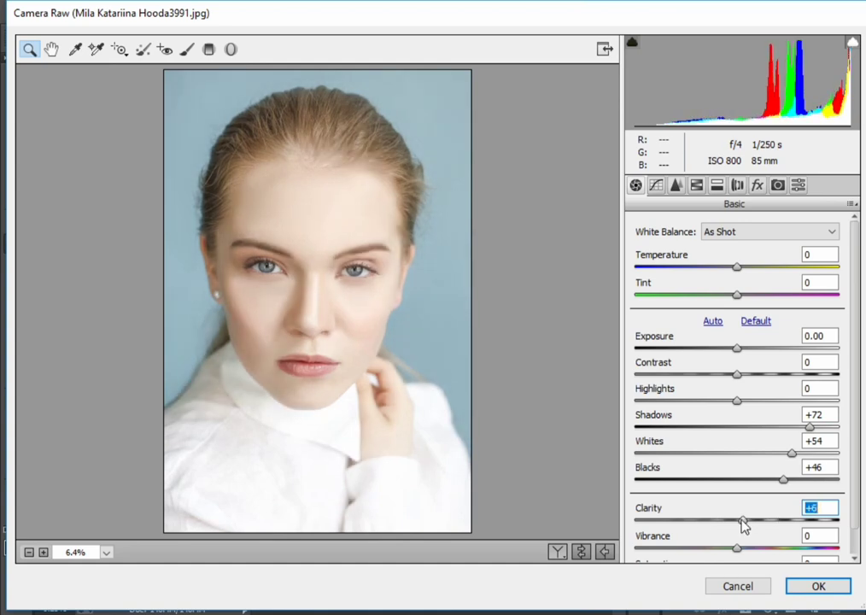
left_click_drag(725, 521, 732, 521)
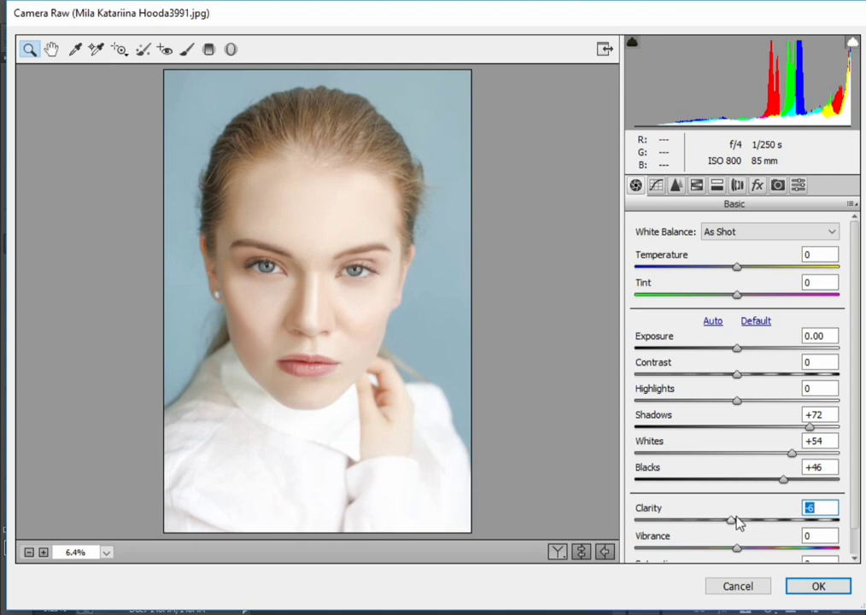
left_click_drag(736, 547, 838, 547)
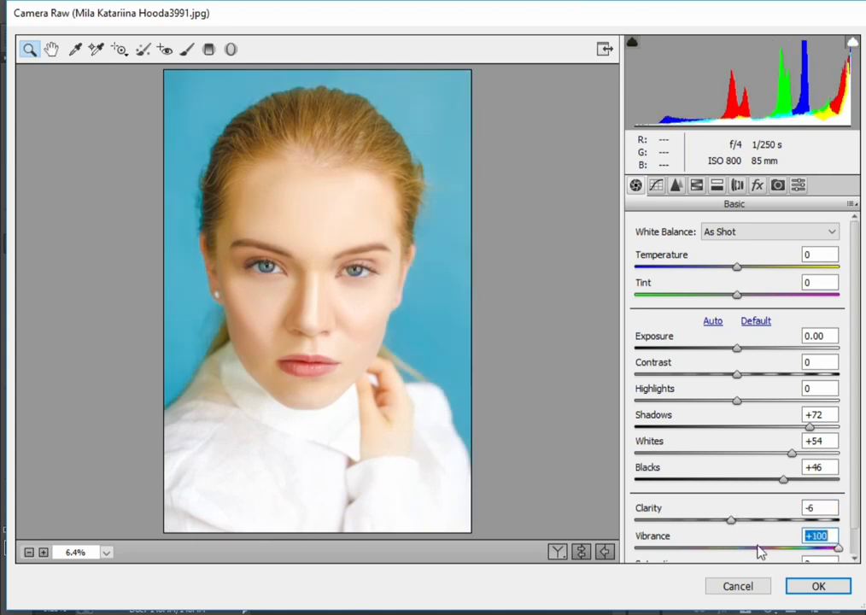
left_click(756, 548)
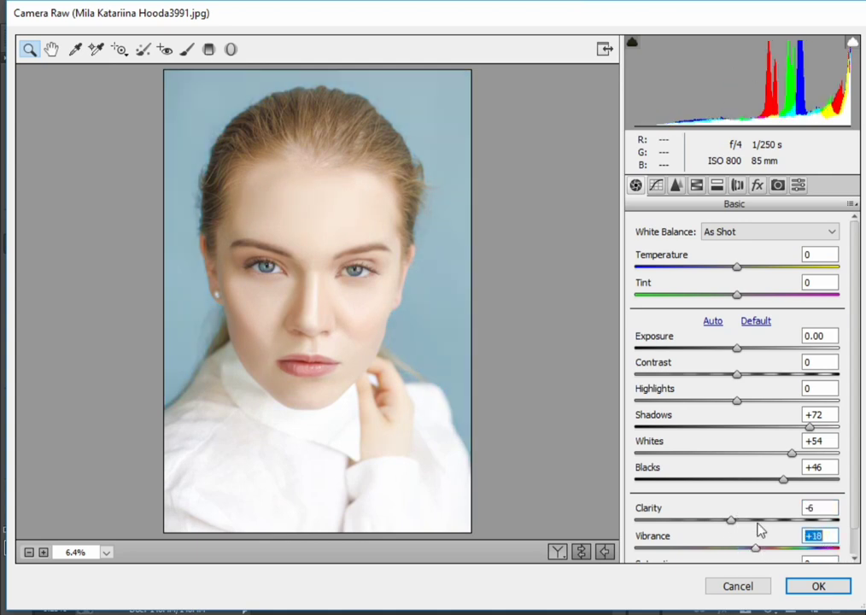
left_click(695, 185)
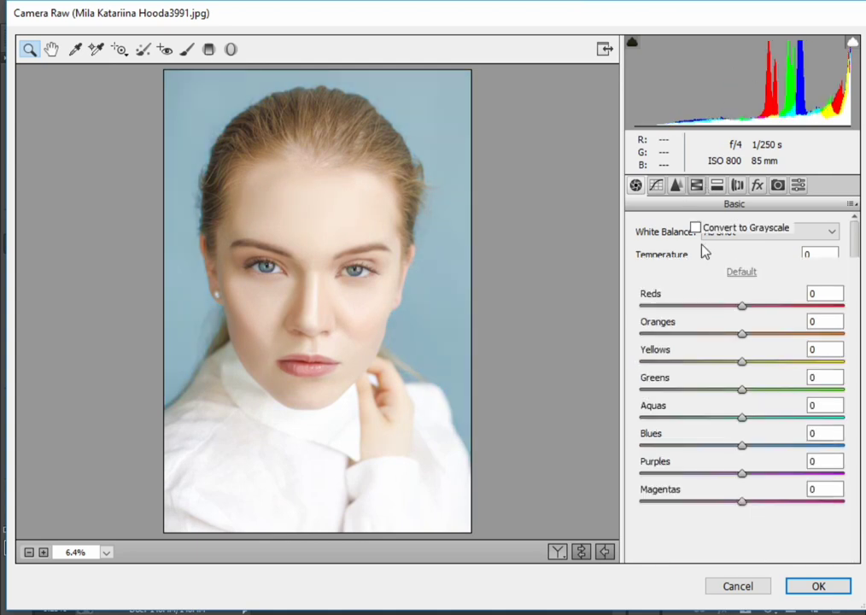
Set HSL saturation to Reds -18, Oranges -11 and Yellows +47.
left_click(723, 305)
left_click(730, 333)
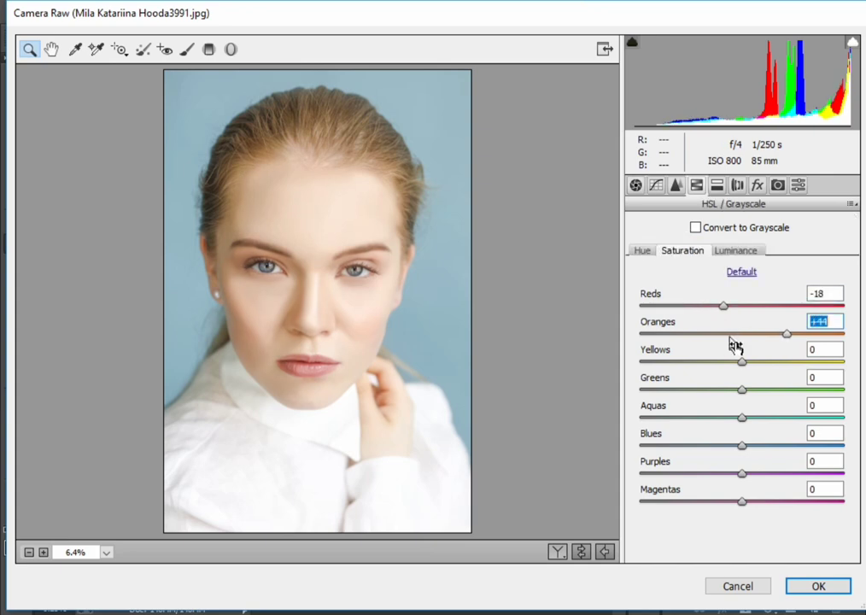
key("Tab")
type("47")
key("Return")
Set luminance to Oranges +25 and Reds +16, and darken Blues slightly.
left_click(735, 250)
left_click(767, 333)
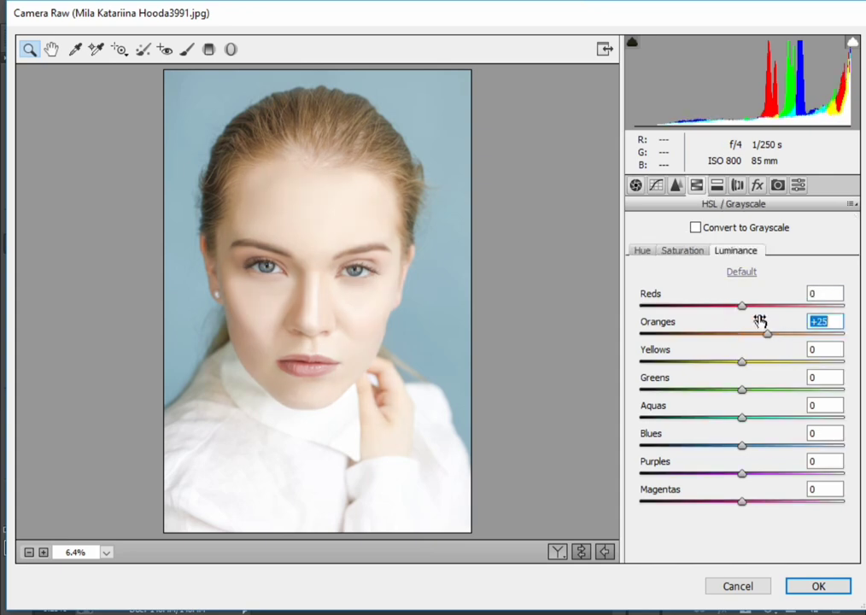
left_click(757, 305)
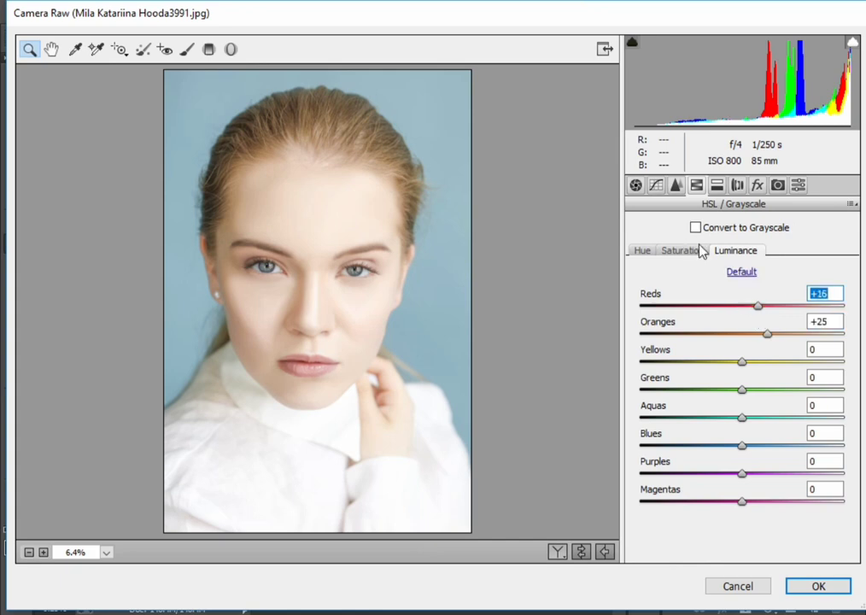
left_click_drag(741, 445, 681, 445)
Shift the Aquas hue to turn the background teal, then apply the Camera Raw filter.
left_click(642, 250)
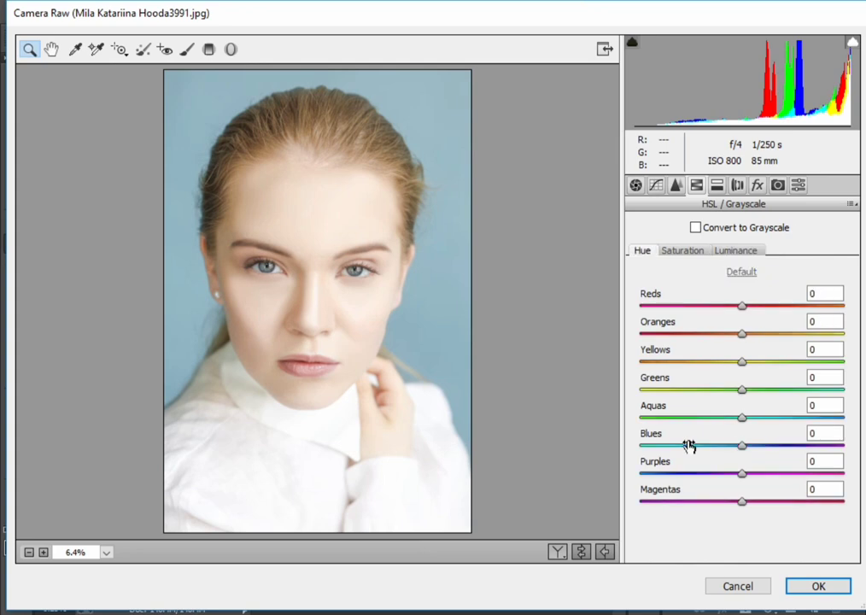
left_click_drag(768, 417, 830, 417)
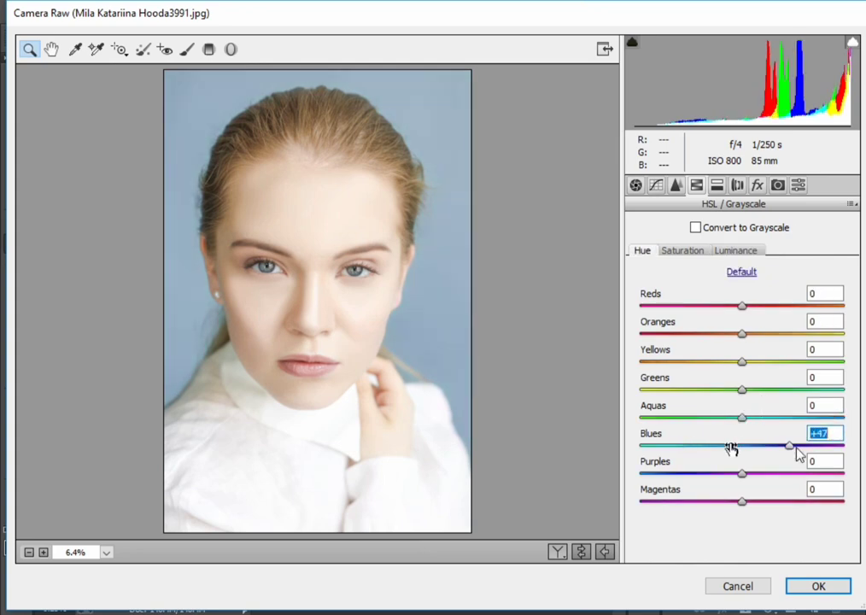
left_click(683, 250)
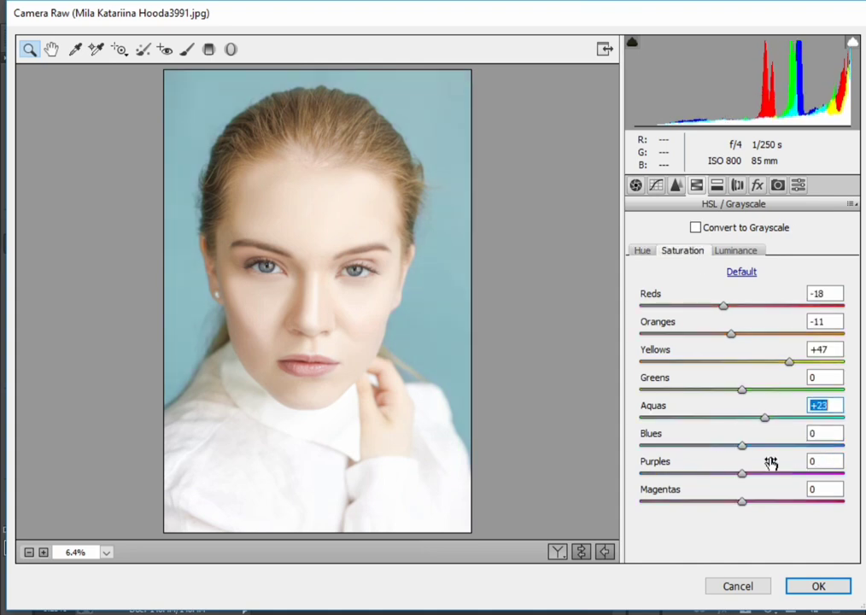
left_click(808, 587)
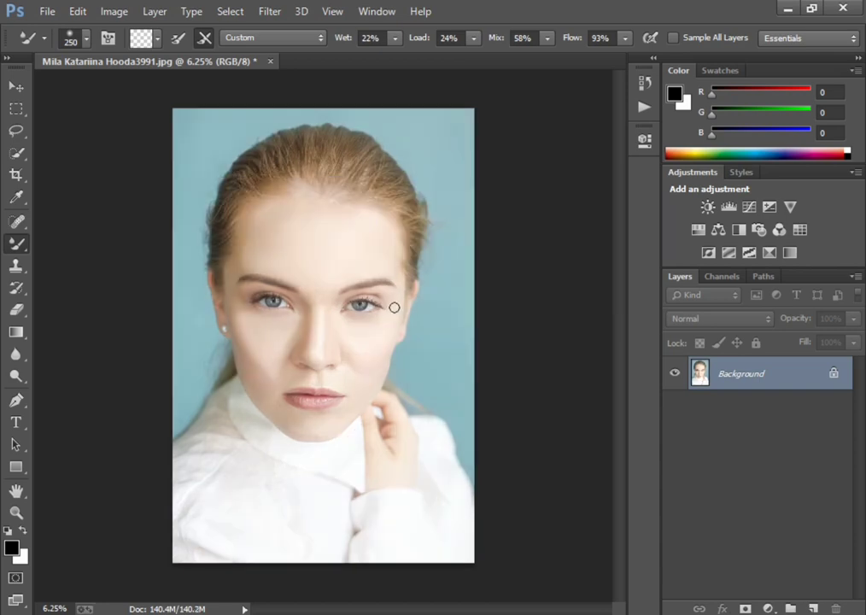
Duplicate the graded Background into a new Layer 1 with Ctrl+J.
key("ctrl+j")
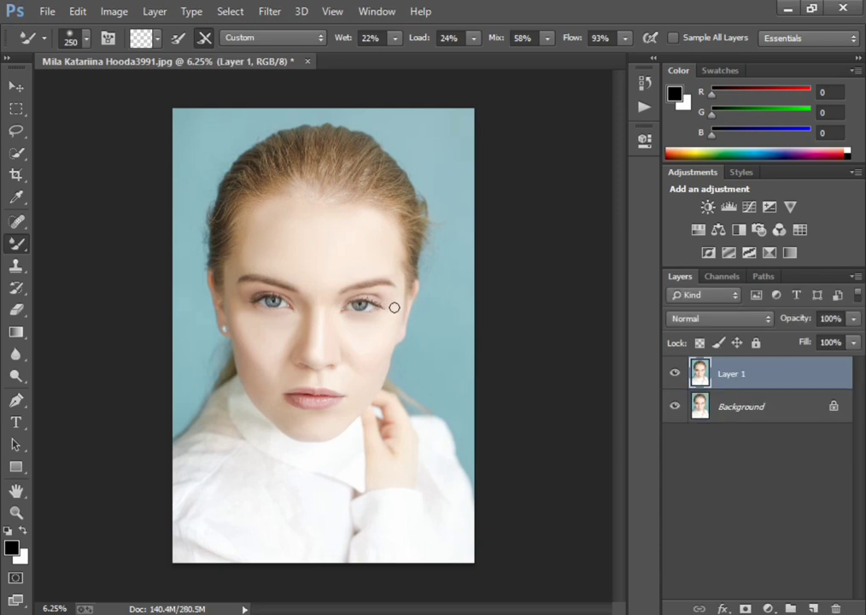
Pick the Burn tool with a 125 brush, zoom into the face, and flatten the copy into the Background.
right_click(15, 375)
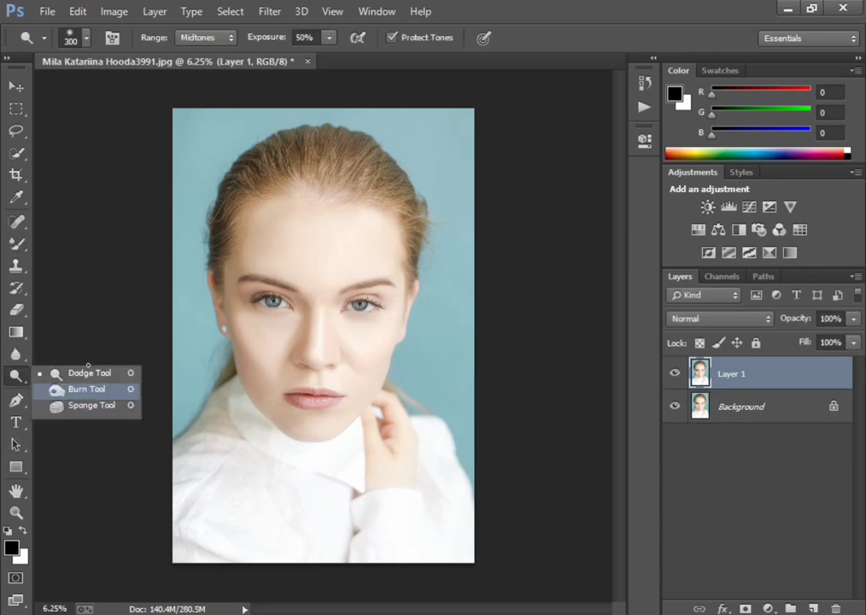
left_click(81, 387)
key("ctrl+plus")
key("ctrl+plus")
key("ctrl+plus")
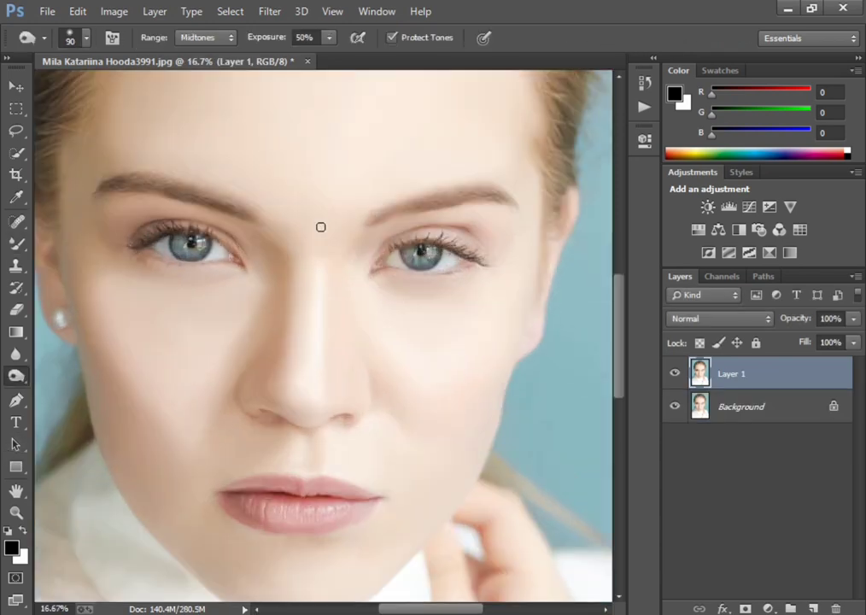
scroll(492, 276, "up", 1)
key("ctrl+plus")
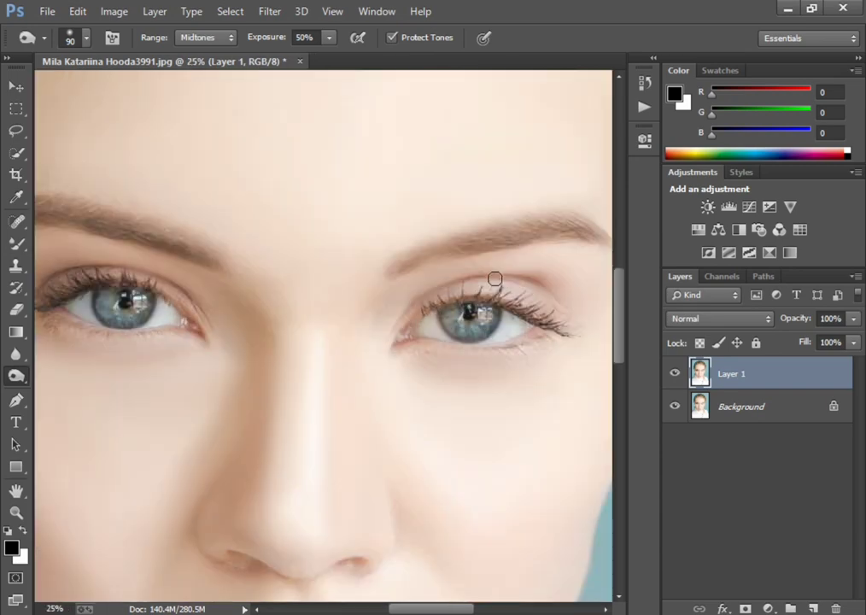
key("bracketright")
key("bracketright")
key("bracketright")
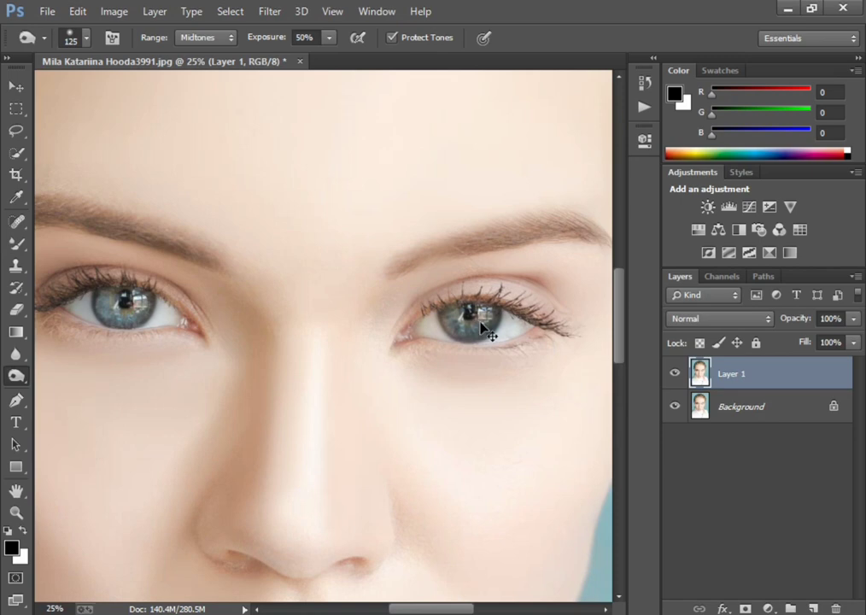
key("ctrl+e")
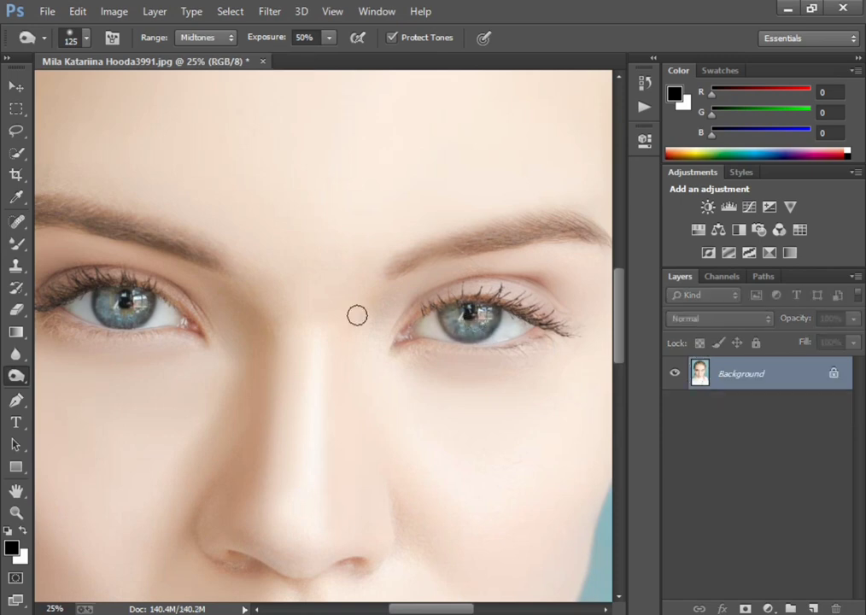
Lighten the iris with the Dodge tool at brush size 100 on a new duplicate layer.
right_click(23, 383)
left_click(54, 384)
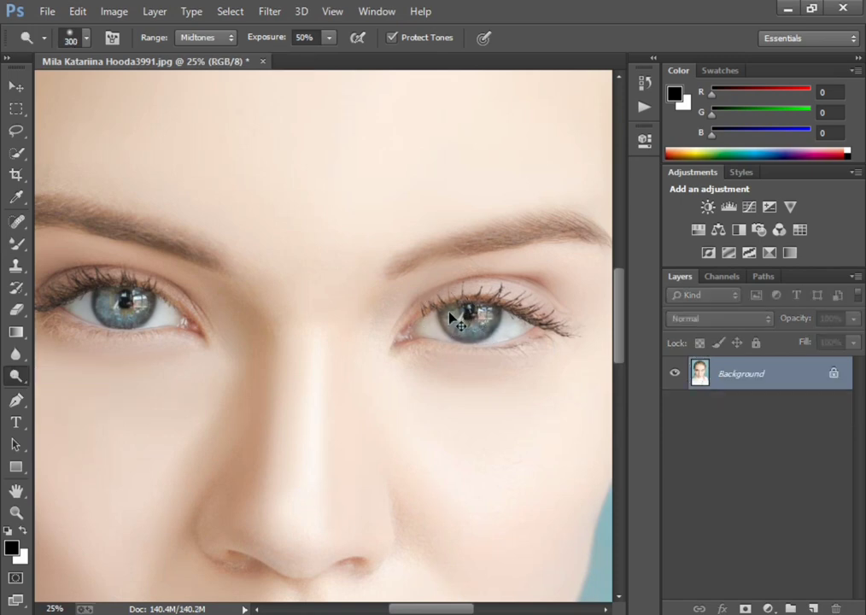
key("ctrl+j")
key("bracketleft")
key("bracketleft")
key("bracketleft")
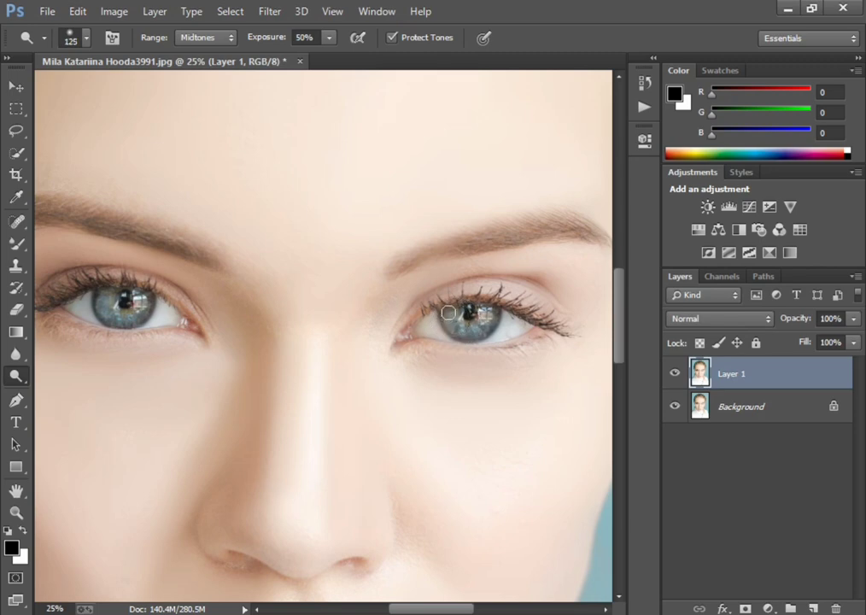
key("bracketleft")
key("bracketleft")
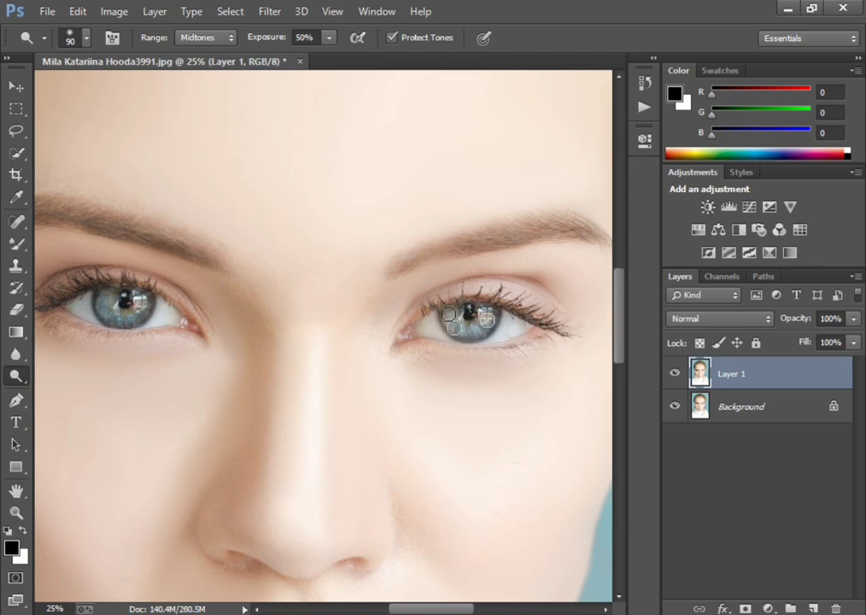
scroll(352, 447, "left", 2)
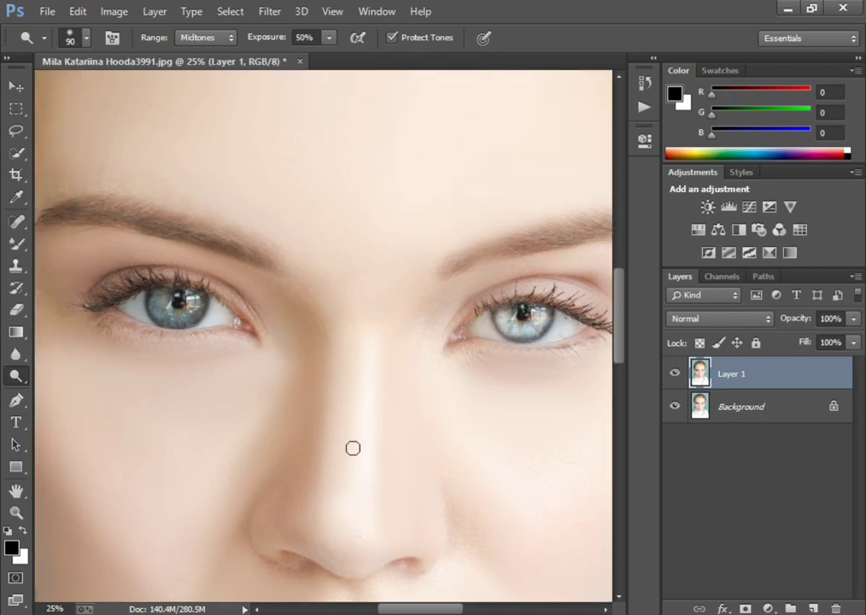
scroll(352, 447, "left", 5)
key("bracketright")
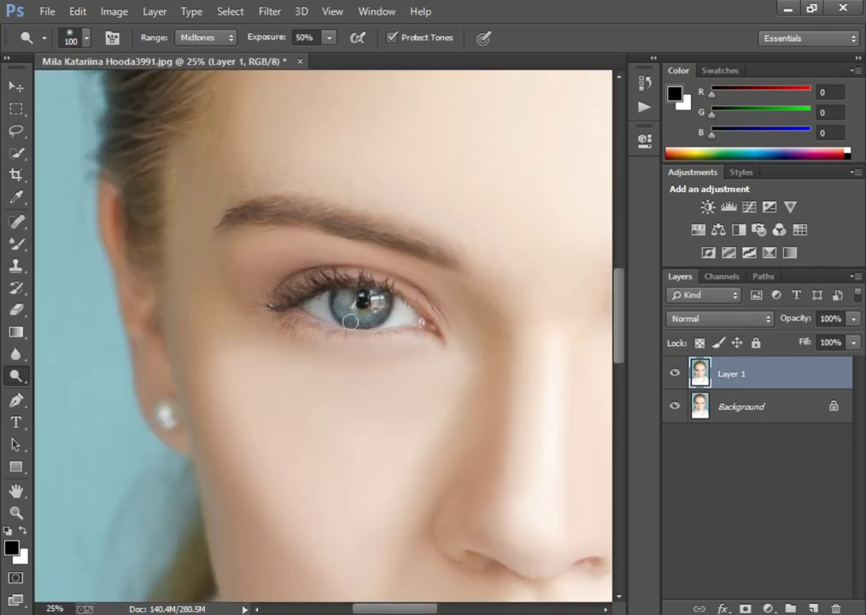
mouse_move(385, 299)
left_mouse_down()
mouse_move(340, 302)
mouse_move(383, 298)
left_mouse_up()
Brighten the nose bridge with a 250 dodge brush and lower the layer opacity to 55%.
key("ctrl+minus")
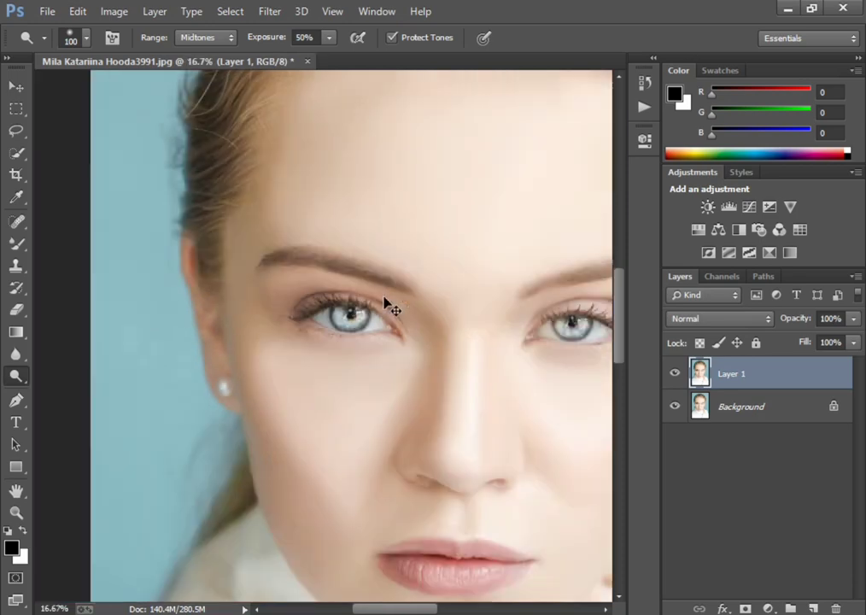
key("ctrl+minus")
key("bracketright")
key("bracketright")
key("bracketright")
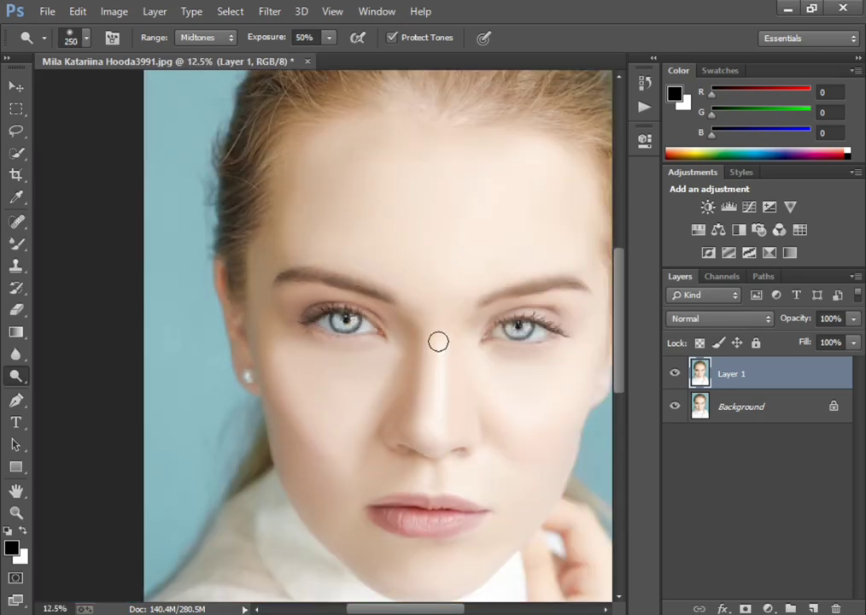
left_click_drag(434, 344, 429, 419)
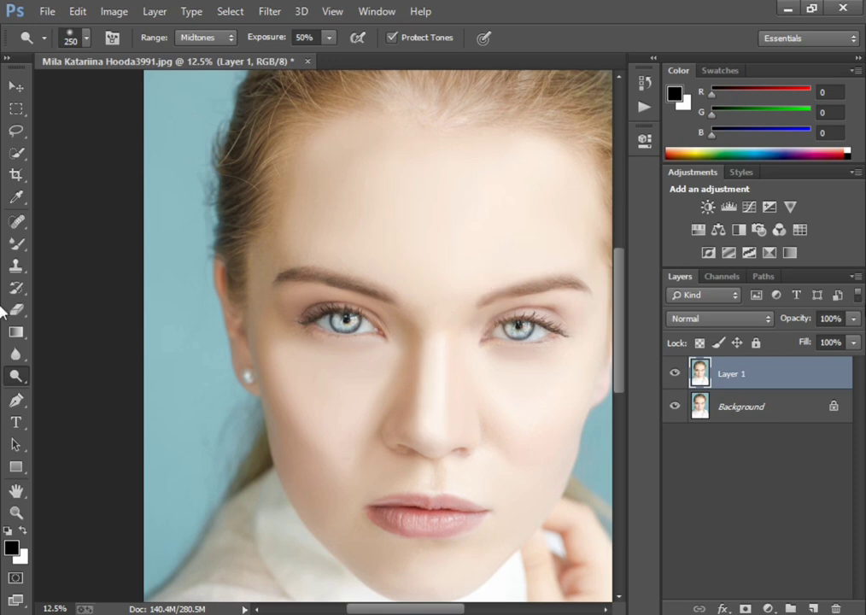
left_click_drag(852, 318, 816, 342)
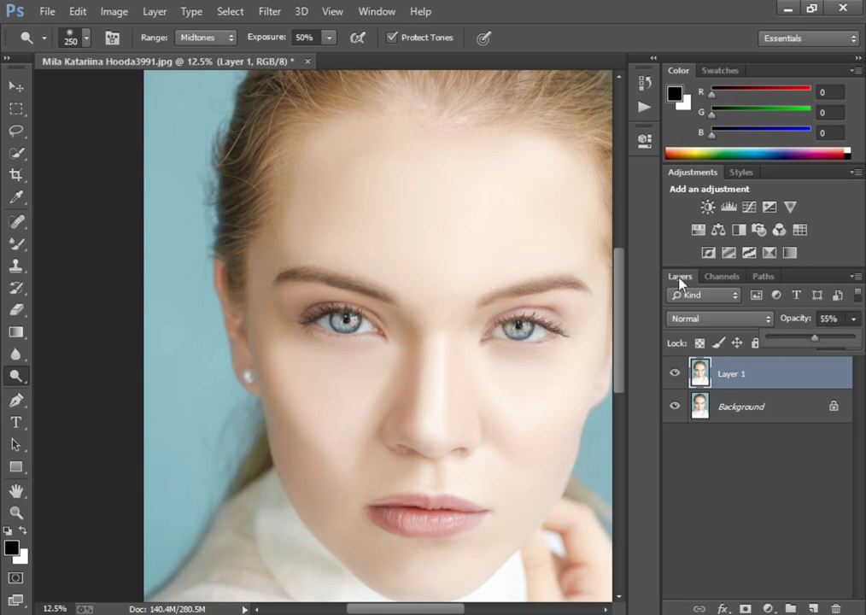
key("ctrl+minus")
key("ctrl+minus")
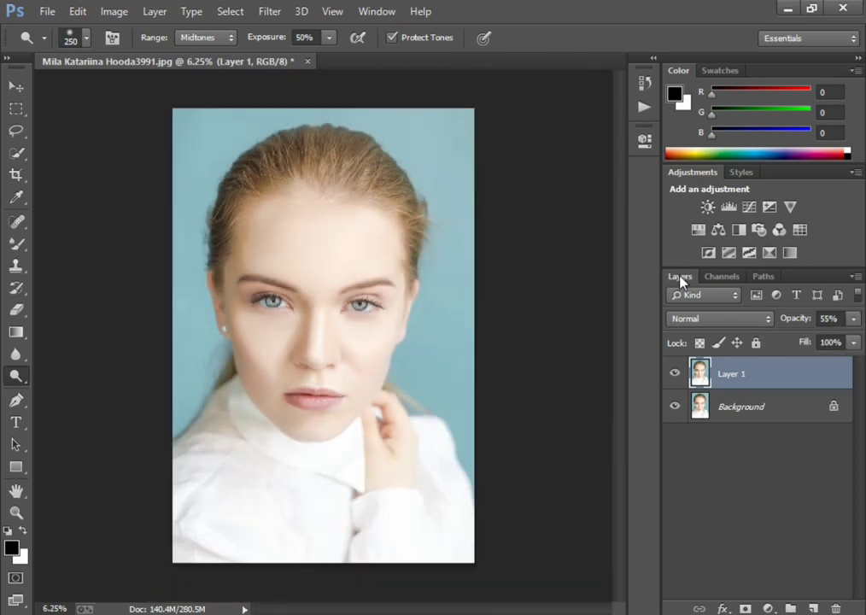